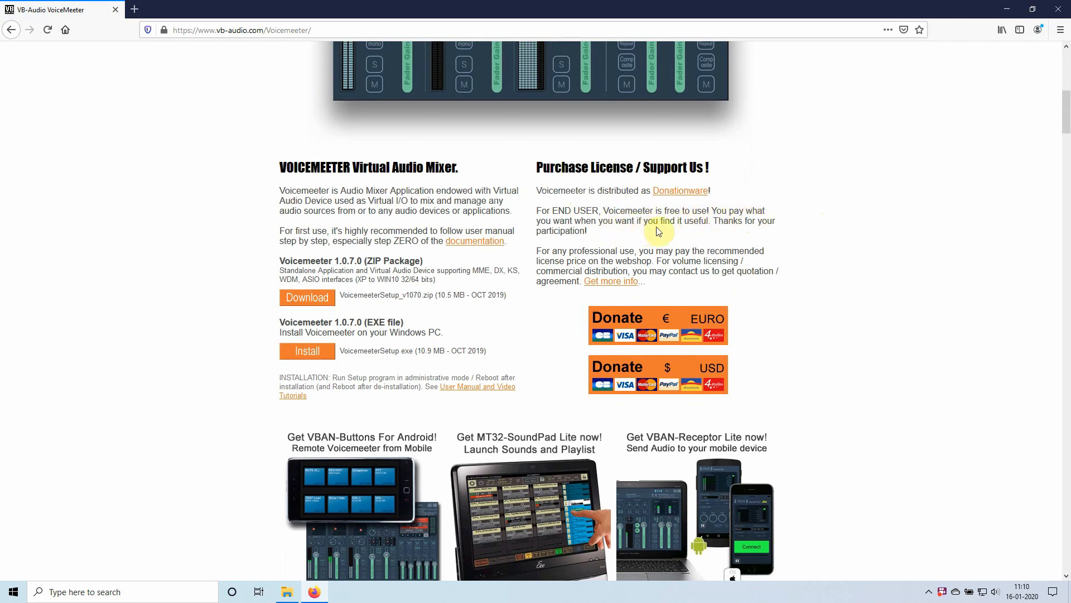
{"action": "key", "text": "F5"}
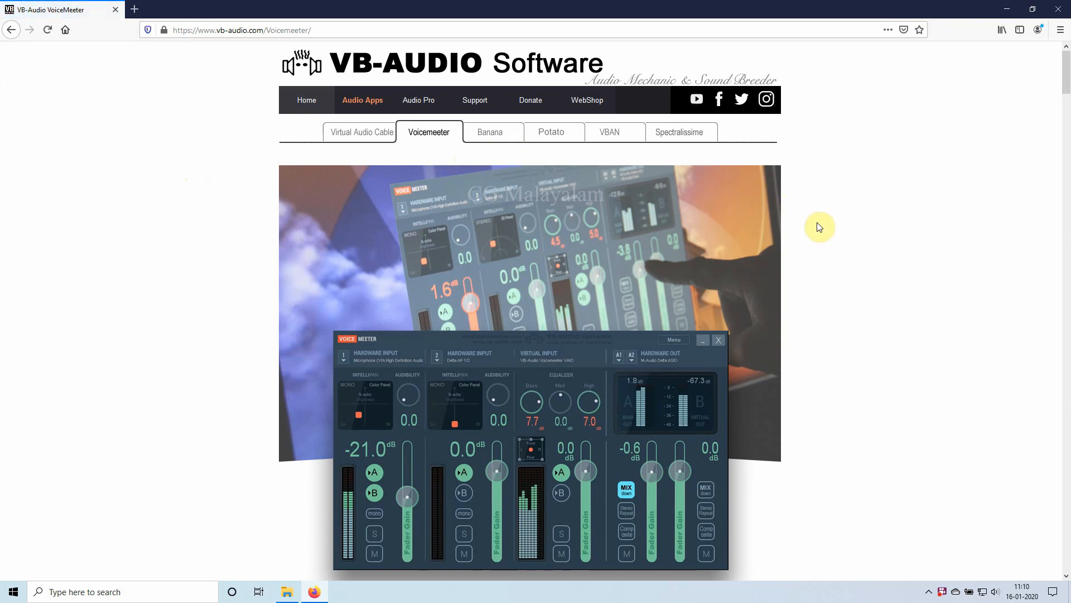
{"action": "scroll", "coordinate": [819, 226], "scroll_direction": "down", "scroll_amount": 6}
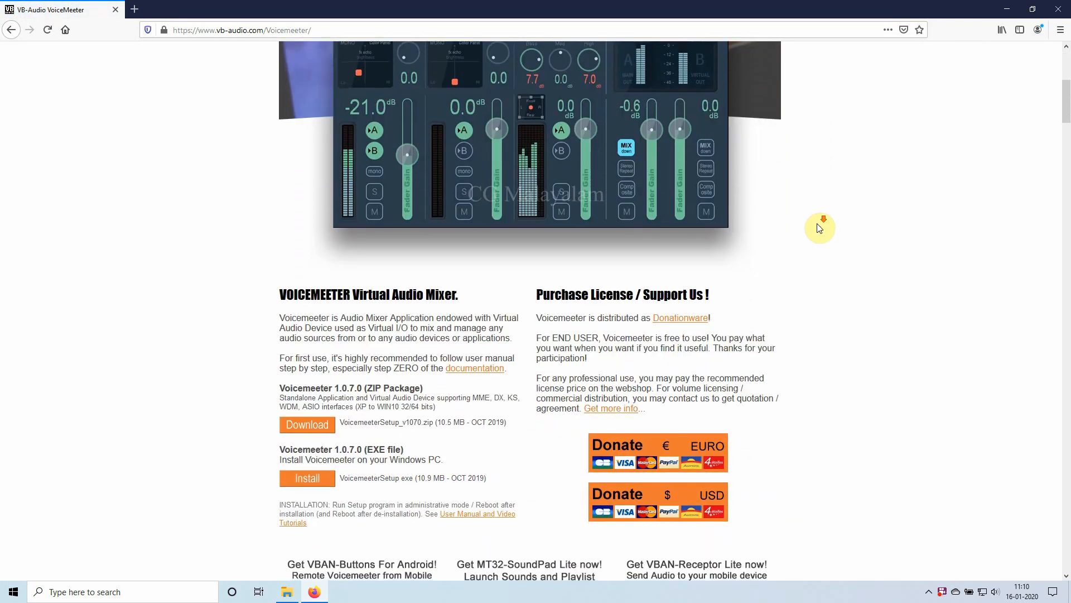
{"action": "scroll", "coordinate": [819, 226], "scroll_direction": "down", "scroll_amount": 2}
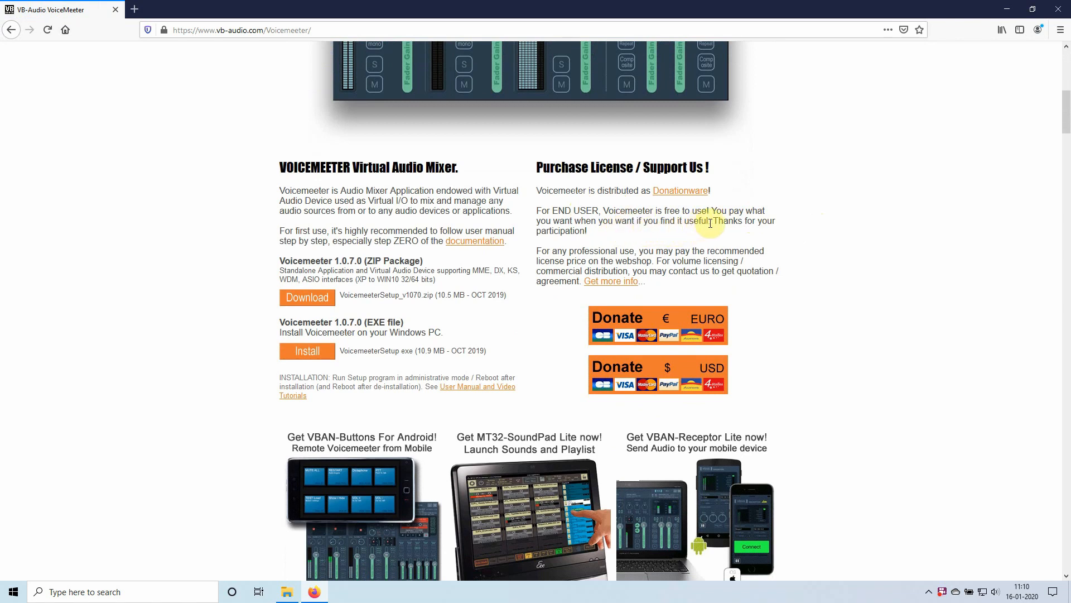
{"action": "key", "text": "F5"}
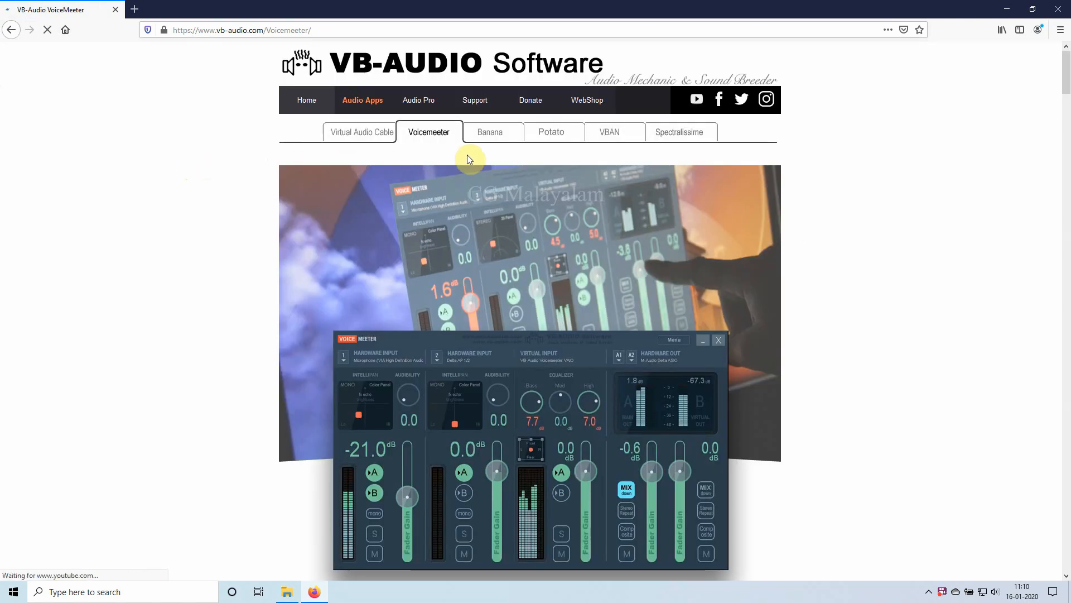
{"action": "scroll", "coordinate": [819, 227], "scroll_direction": "down", "scroll_amount": 5}
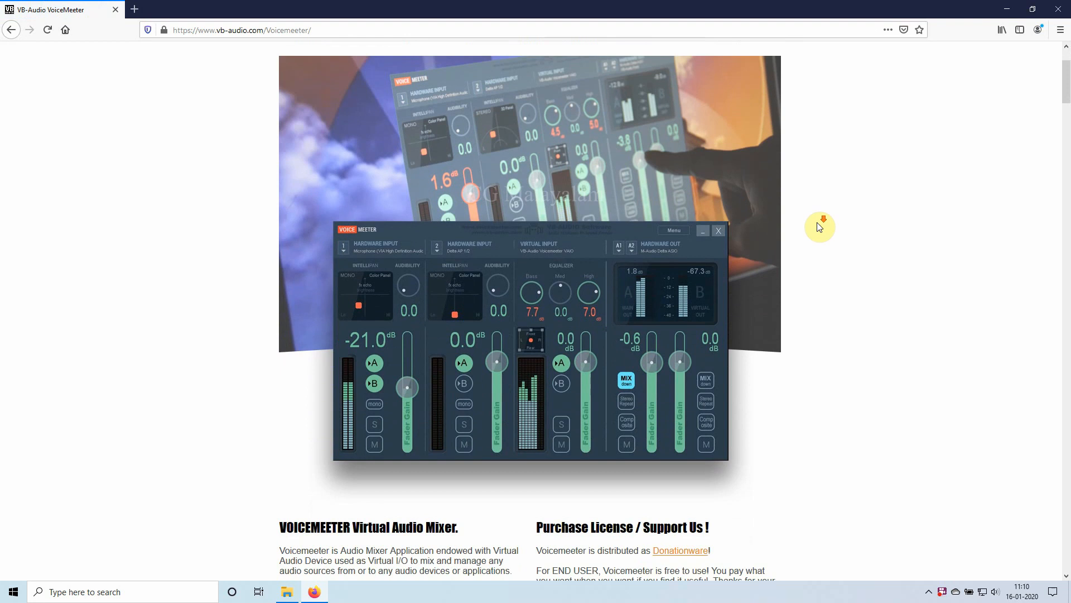
{"action": "scroll", "coordinate": [819, 226], "scroll_direction": "down", "scroll_amount": 3}
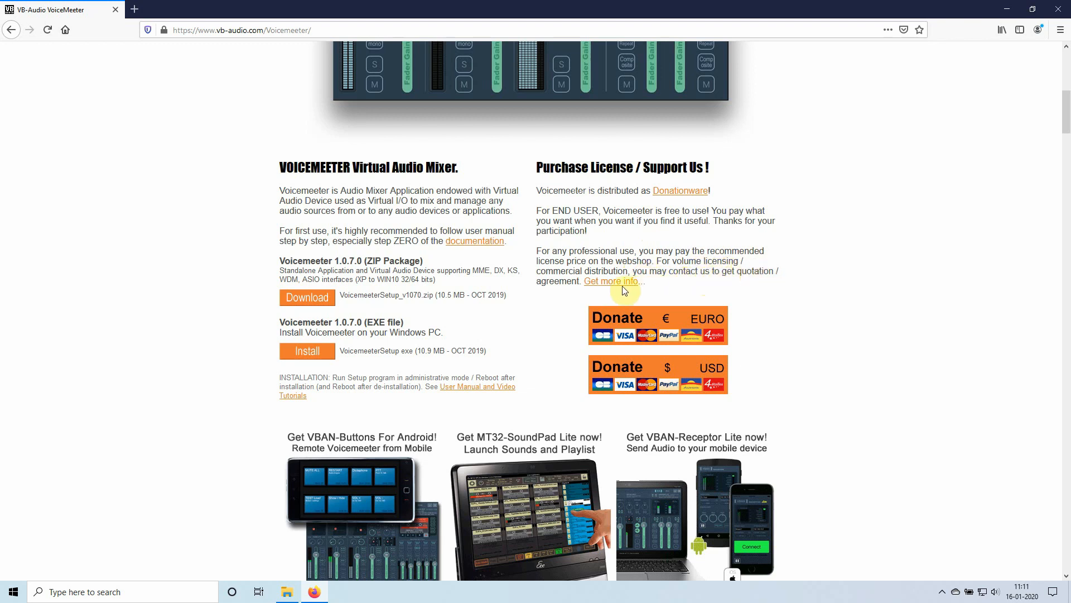
Download the Voicemeeter 1.0.7.0 EXE installer, VoicemeeterSetup.exe, and show the saved file in its folder.
{"action": "left_click", "coordinate": [306, 357]}
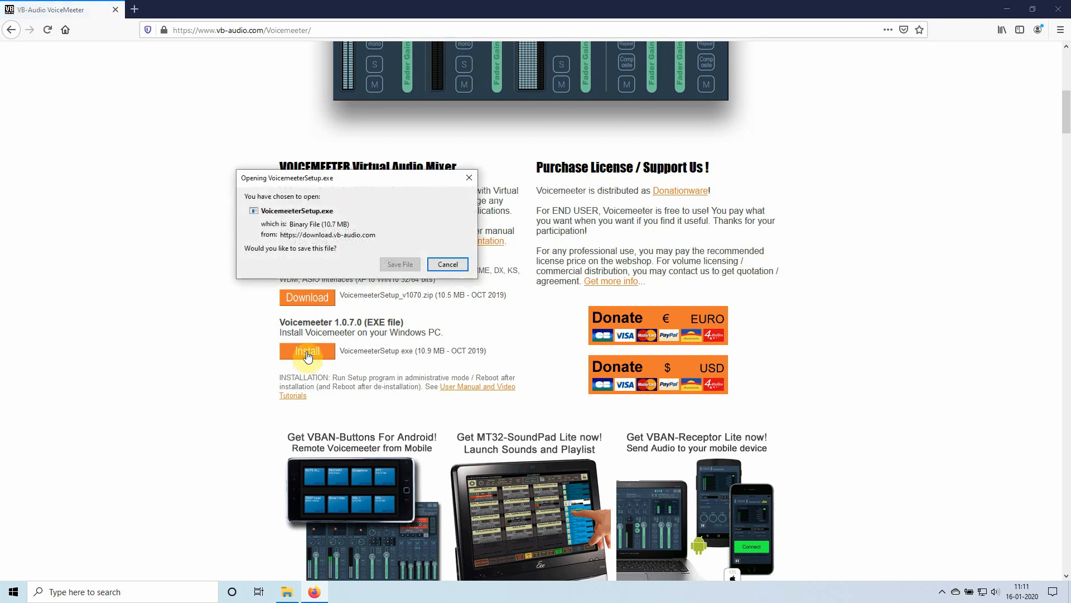
{"action": "left_click", "coordinate": [401, 265]}
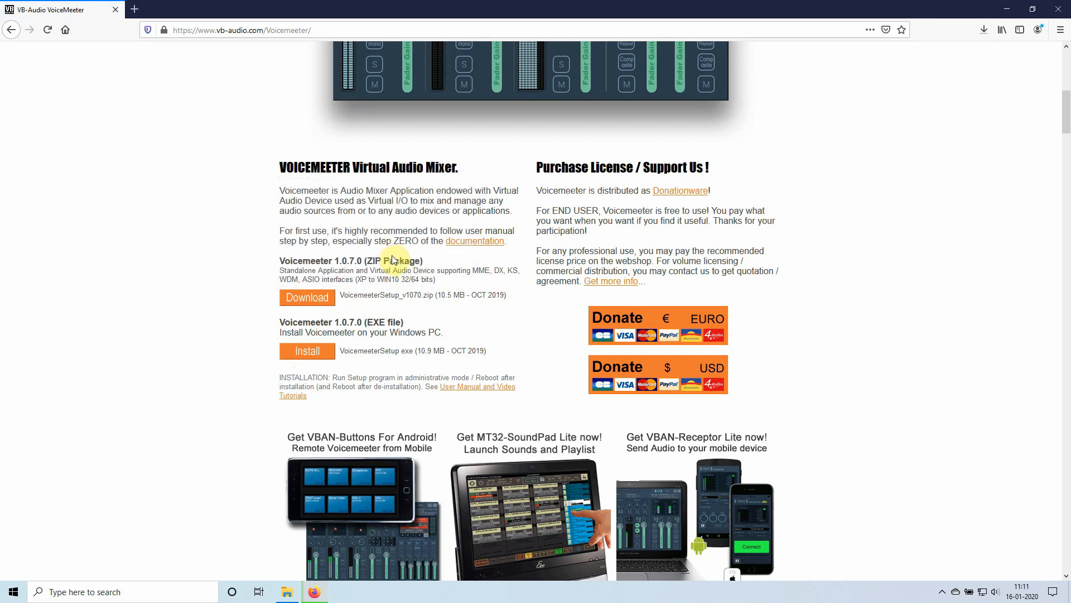
{"action": "left_click", "coordinate": [985, 35]}
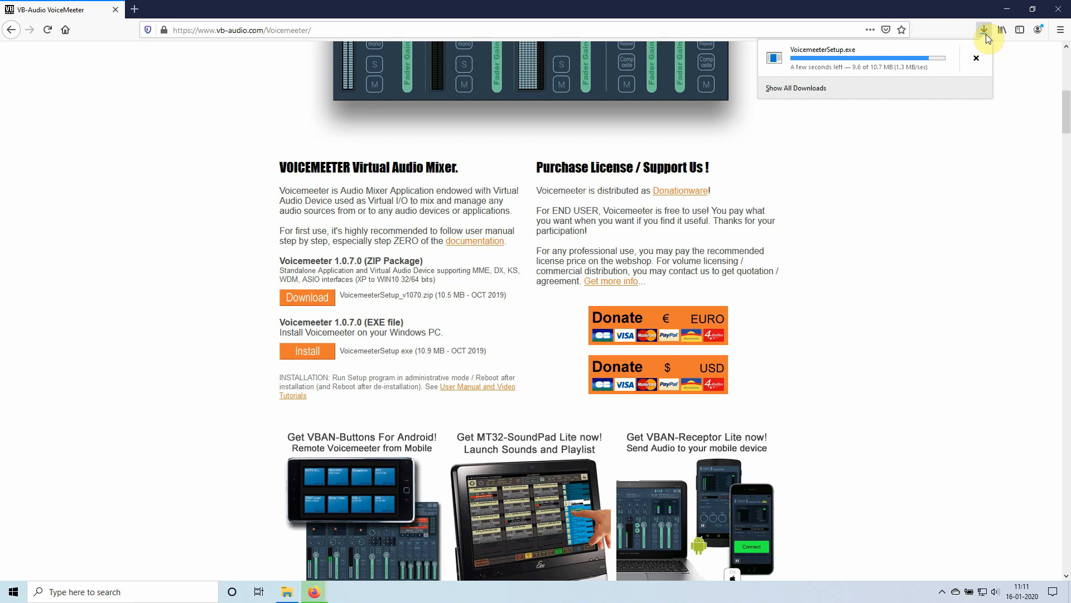
{"action": "left_click", "coordinate": [978, 58]}
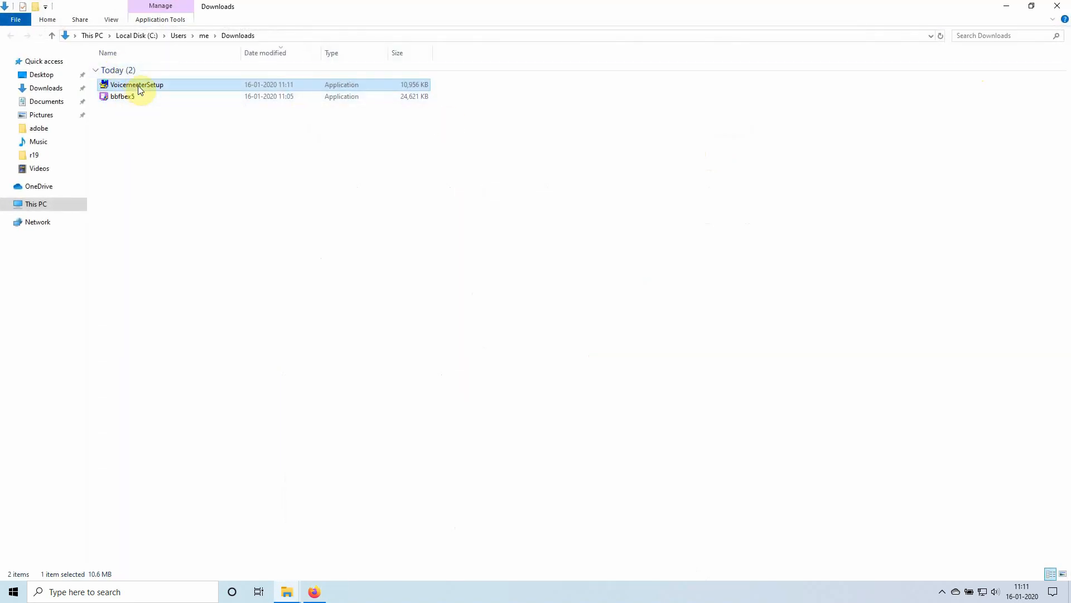
Run VoicemeeterSetup, install VB-Audio Voicemeeter on the system and acknowledge the reboot notice.
{"action": "double_click", "coordinate": [139, 86]}
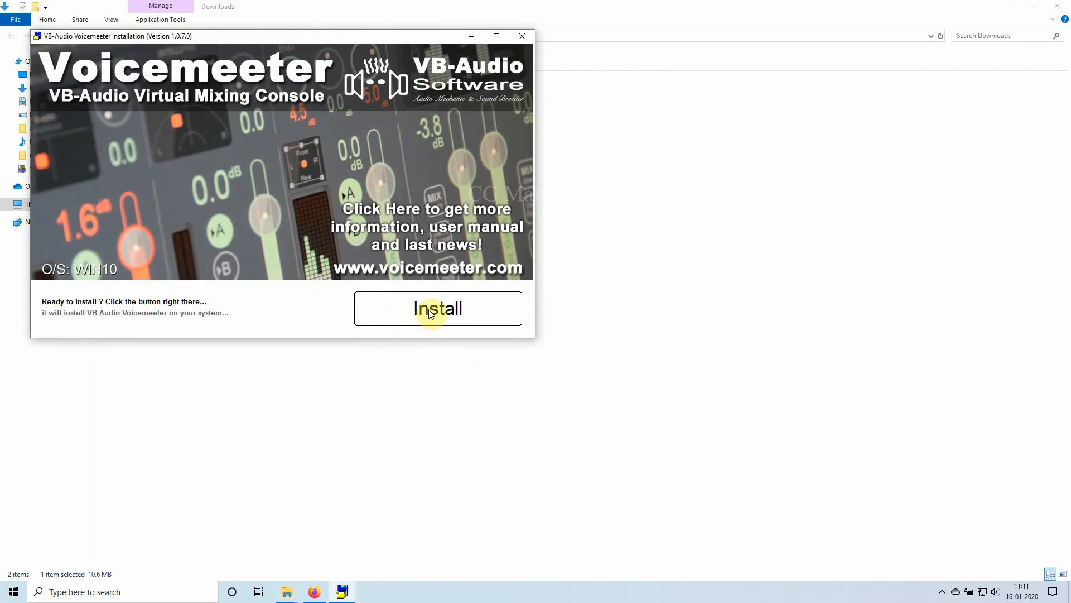
{"action": "left_click", "coordinate": [429, 309]}
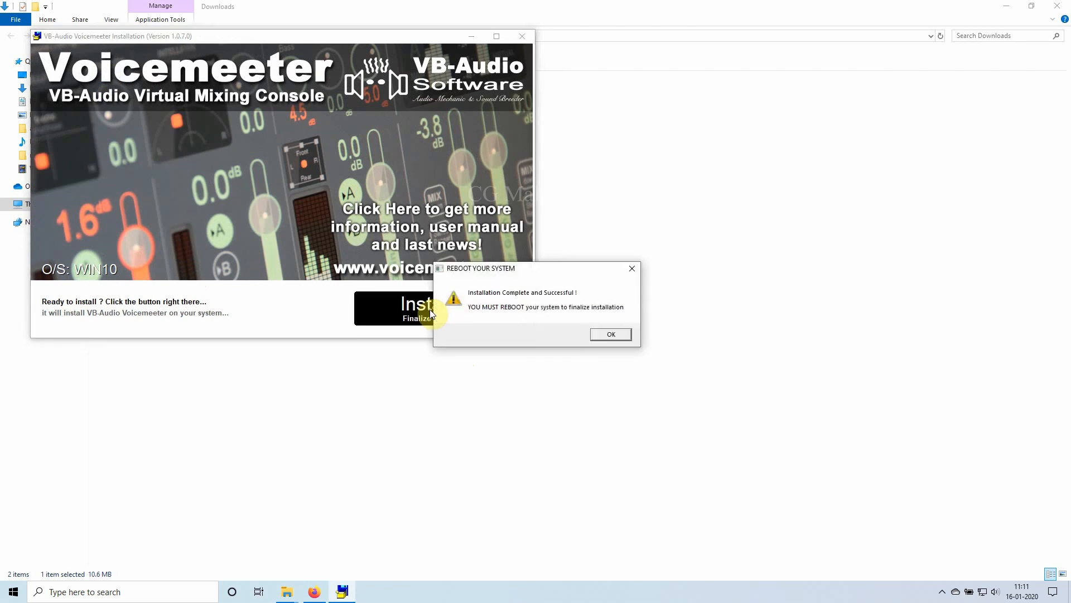
{"action": "left_click", "coordinate": [594, 334]}
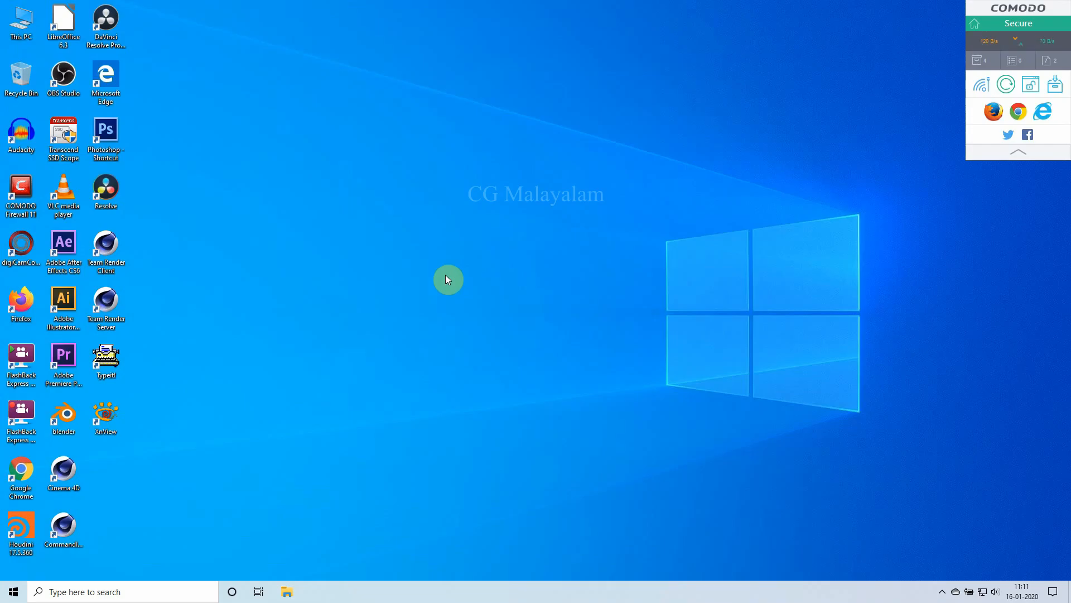
Launch Voicemeeter from the expanded list of recently added programs.
{"action": "left_click", "coordinate": [49, 592]}
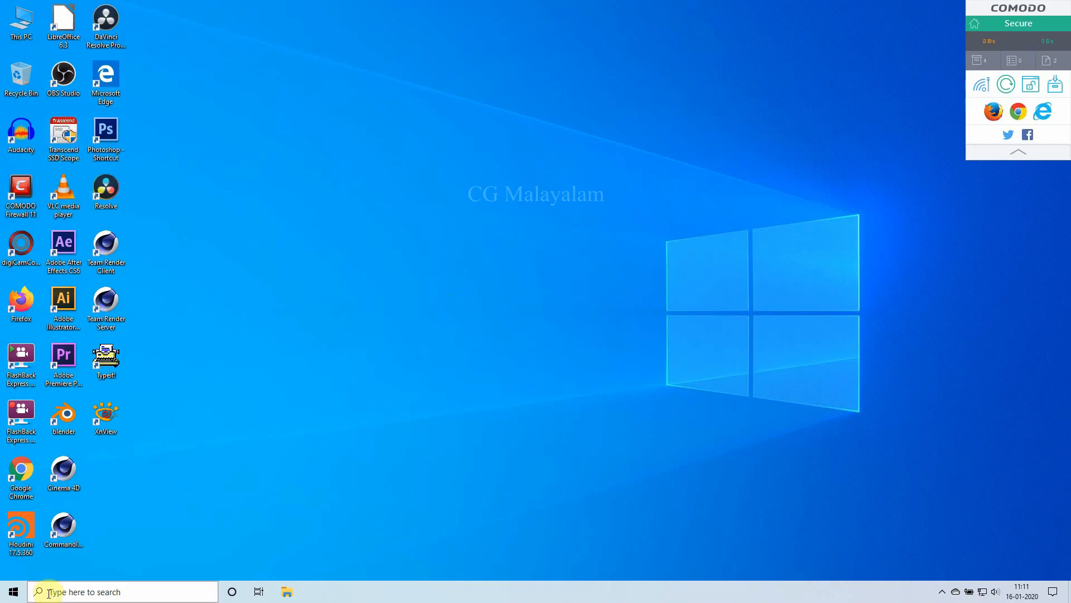
{"action": "left_click", "coordinate": [14, 591]}
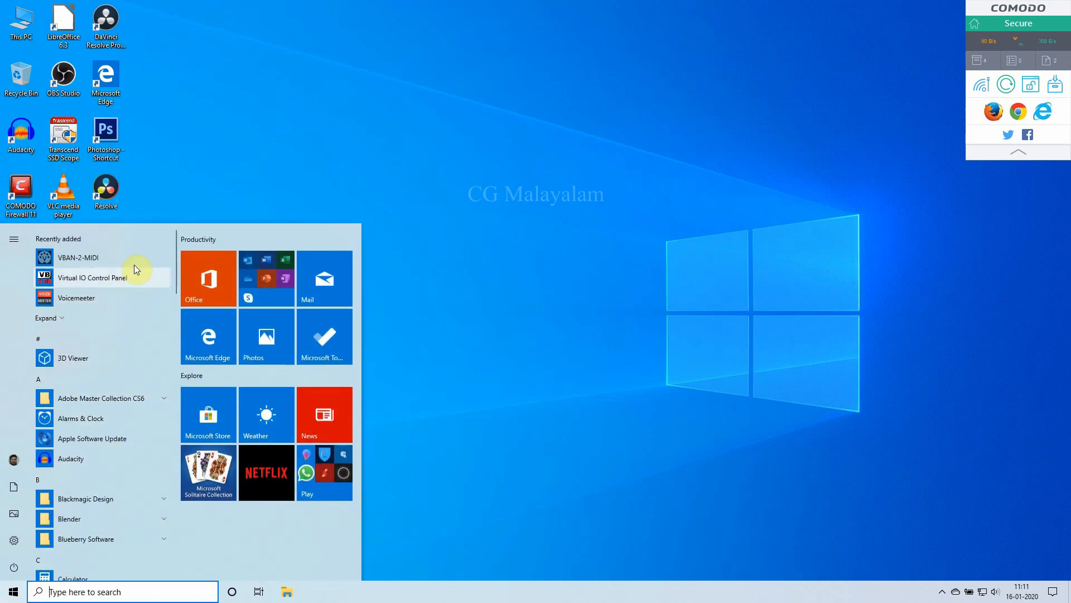
{"action": "left_click", "coordinate": [60, 315]}
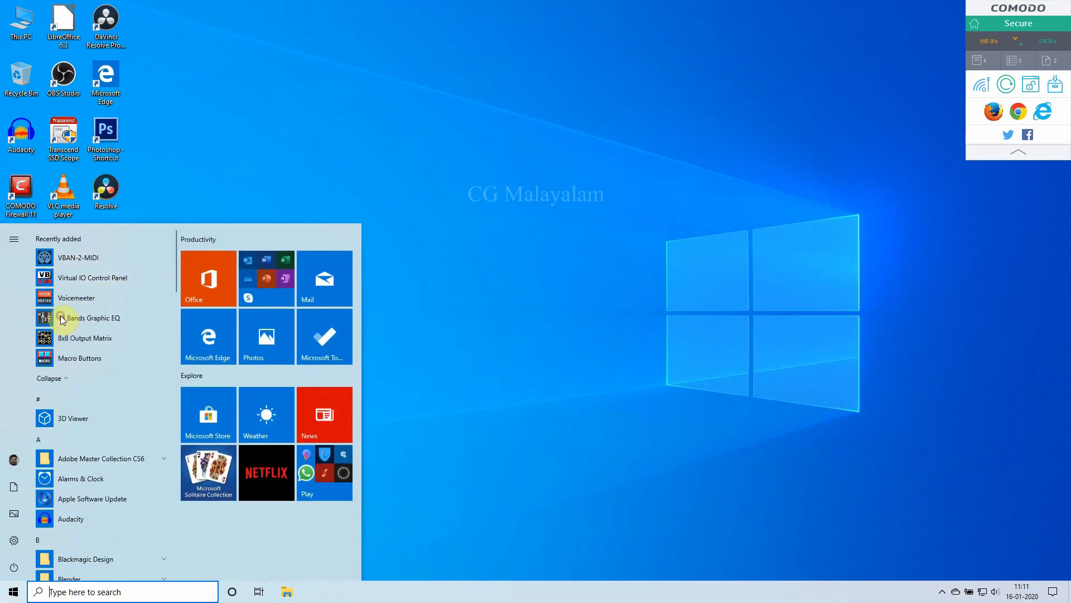
{"action": "left_click", "coordinate": [87, 302]}
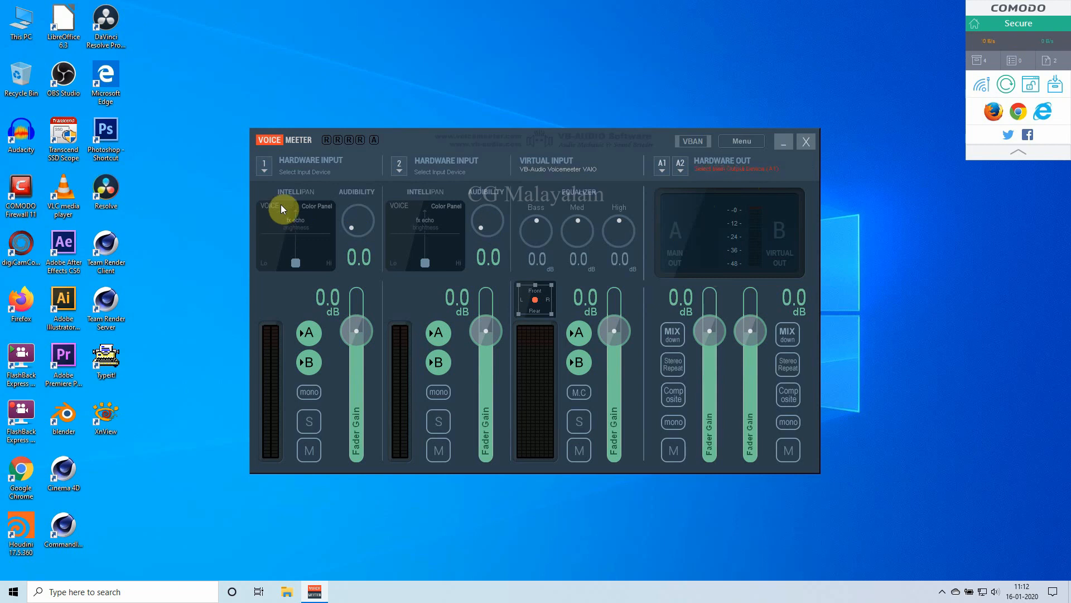
Assign WDM: Speakers (Realtek High Definition Audio) to both hardware outputs, A1 and A2.
{"action": "left_click", "coordinate": [662, 171]}
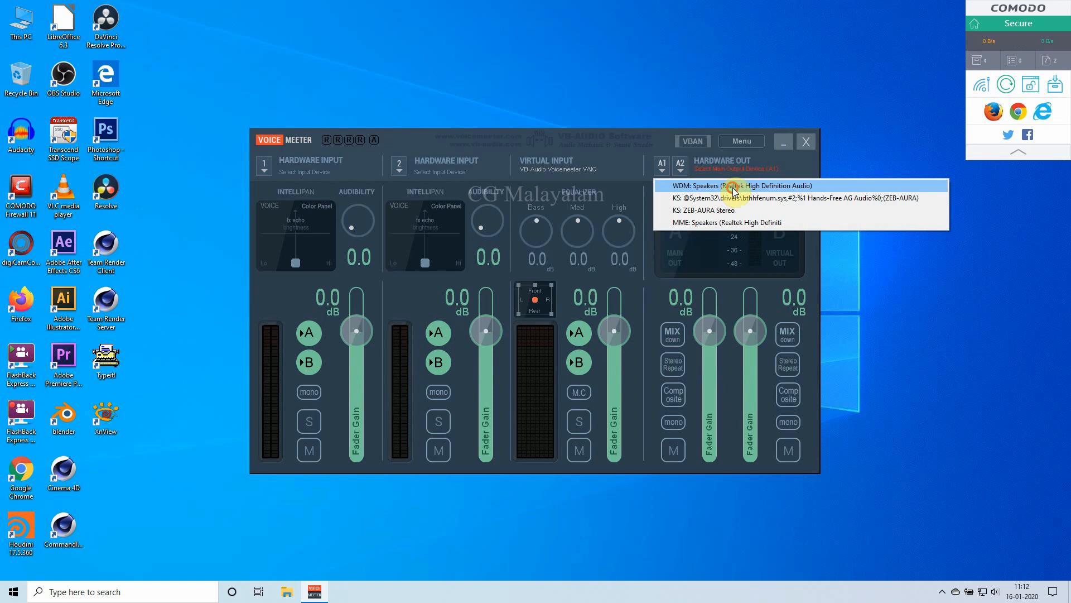
{"action": "left_click", "coordinate": [702, 187]}
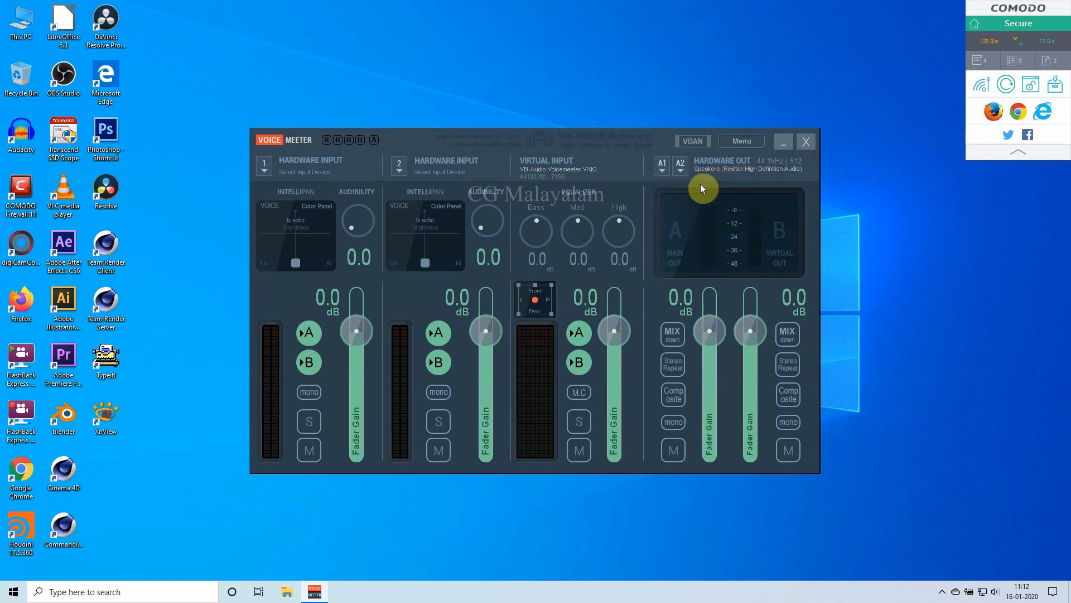
{"action": "left_click", "coordinate": [679, 172]}
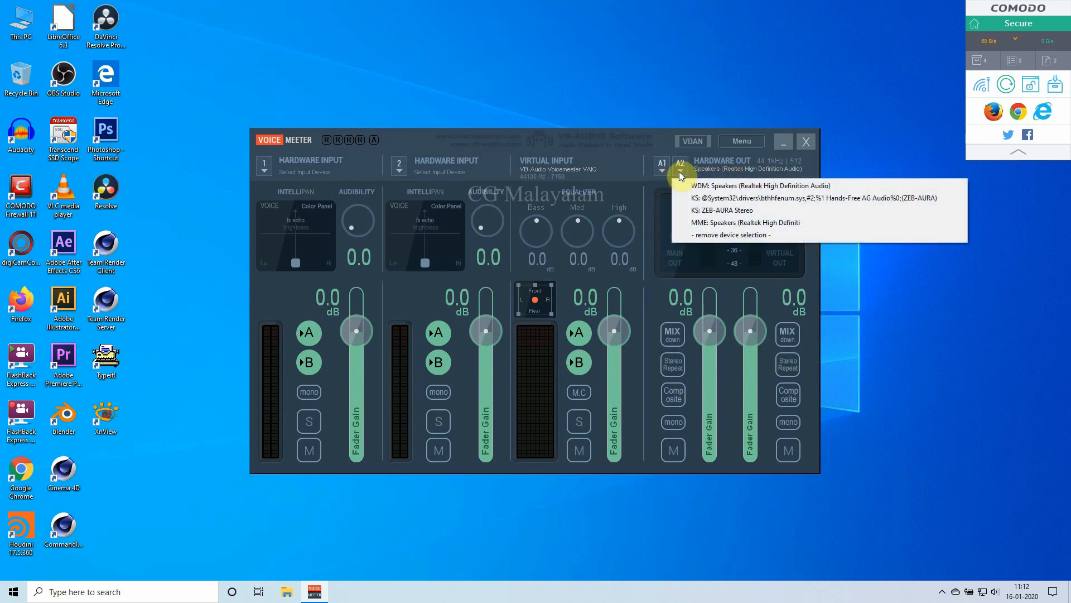
{"action": "left_click", "coordinate": [747, 188]}
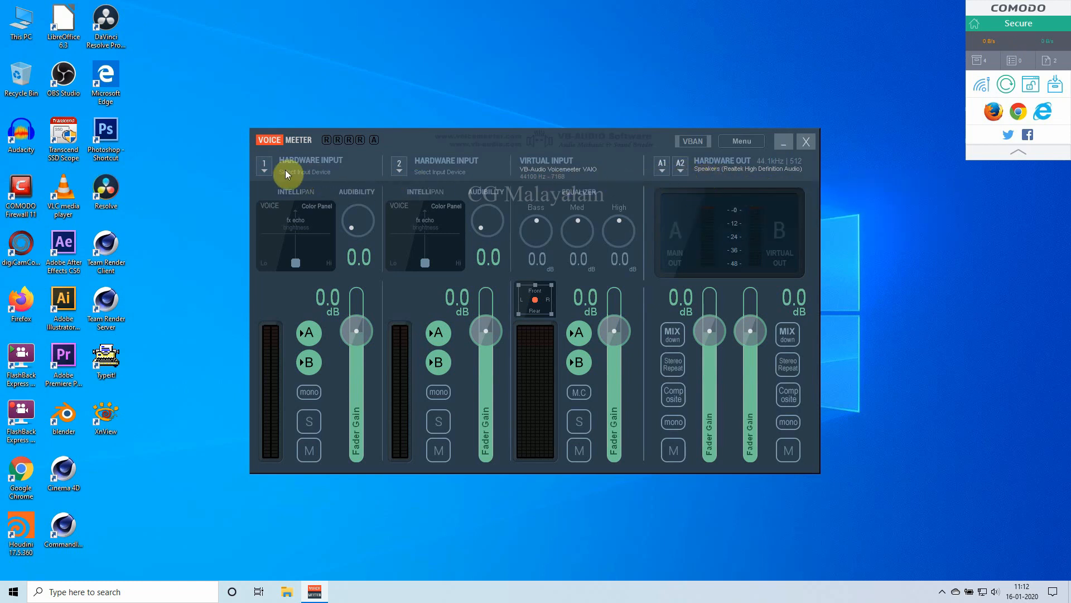
Assign WDM: Microphone (Realtek High Definition Audio) to hardware input 1.
{"action": "left_click", "coordinate": [266, 172]}
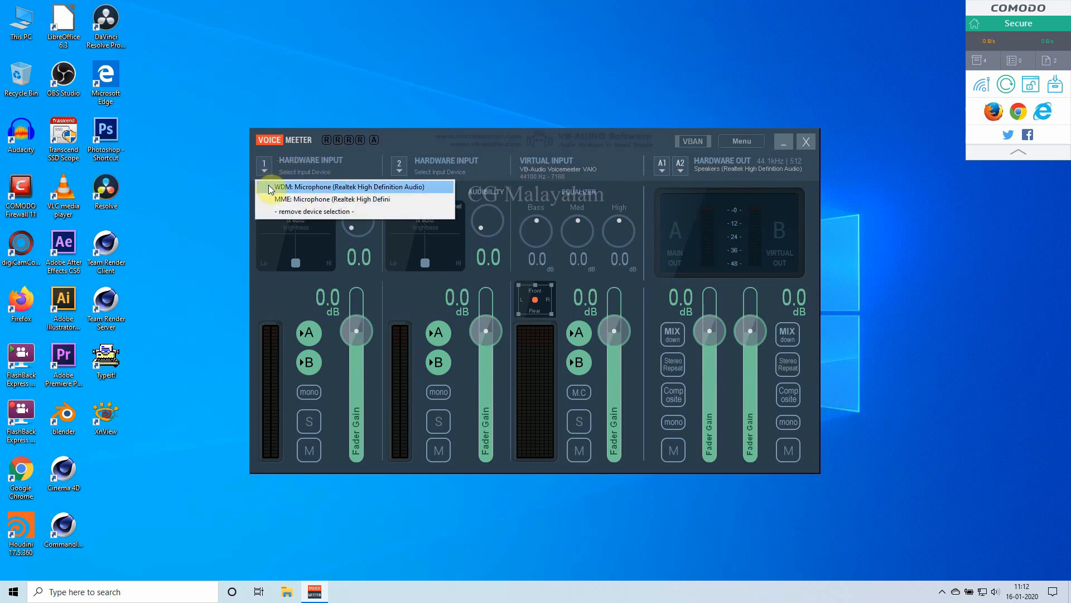
{"action": "left_click", "coordinate": [317, 190]}
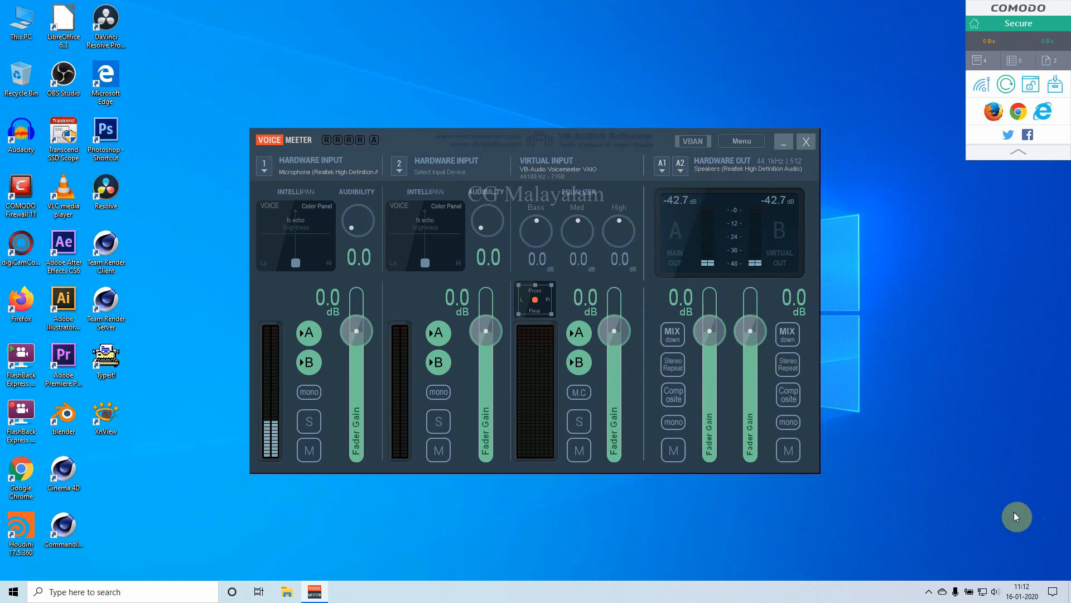
In the Windows sound control panel, set VoiceMeeter Input as the default playback device.
{"action": "right_click", "coordinate": [996, 593]}
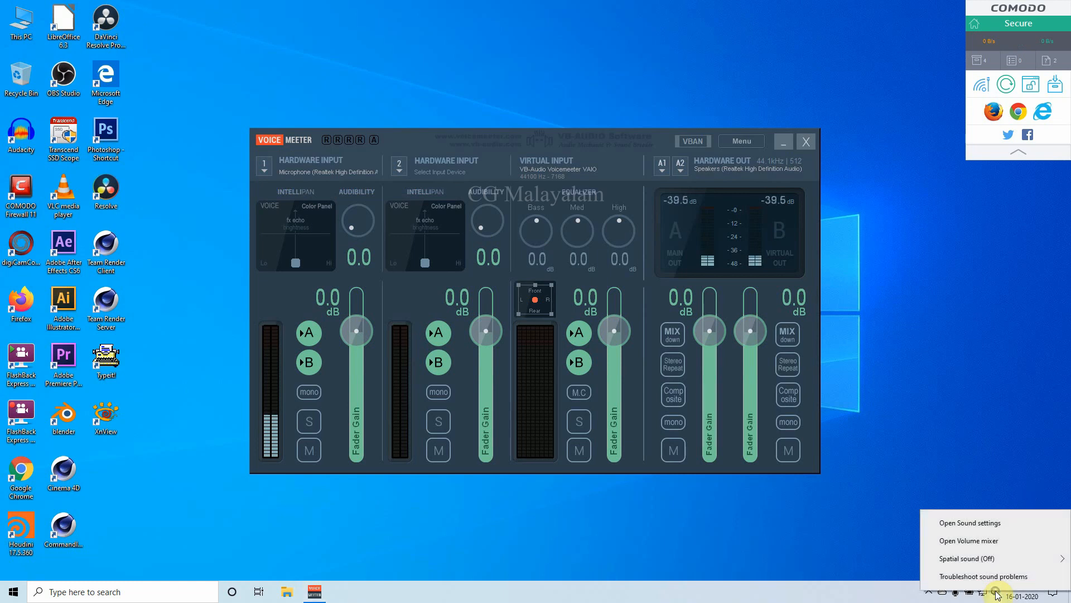
{"action": "left_click", "coordinate": [985, 525]}
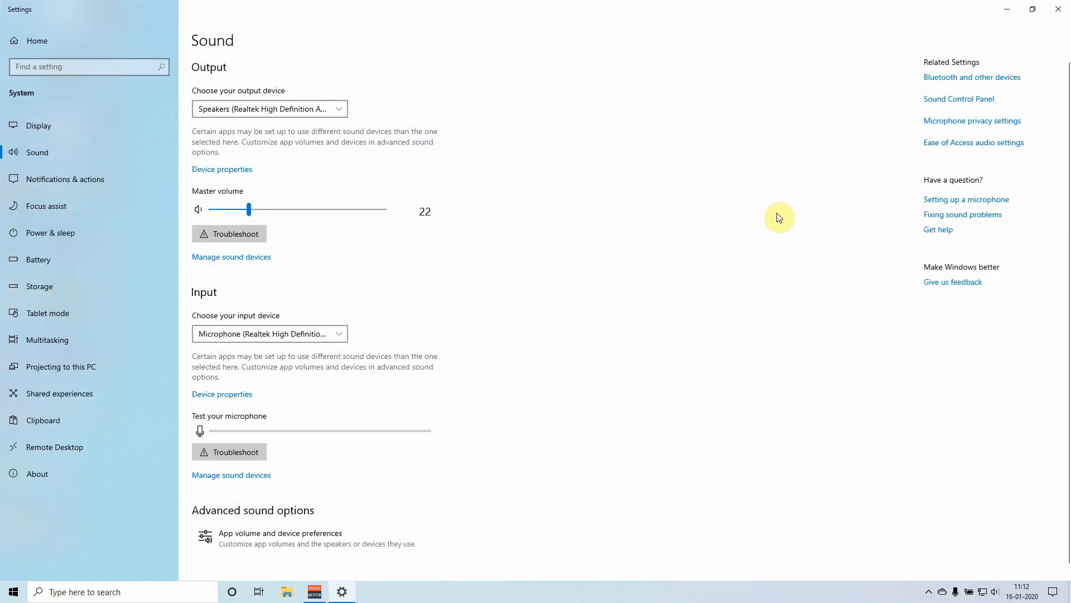
{"action": "left_click", "coordinate": [962, 105]}
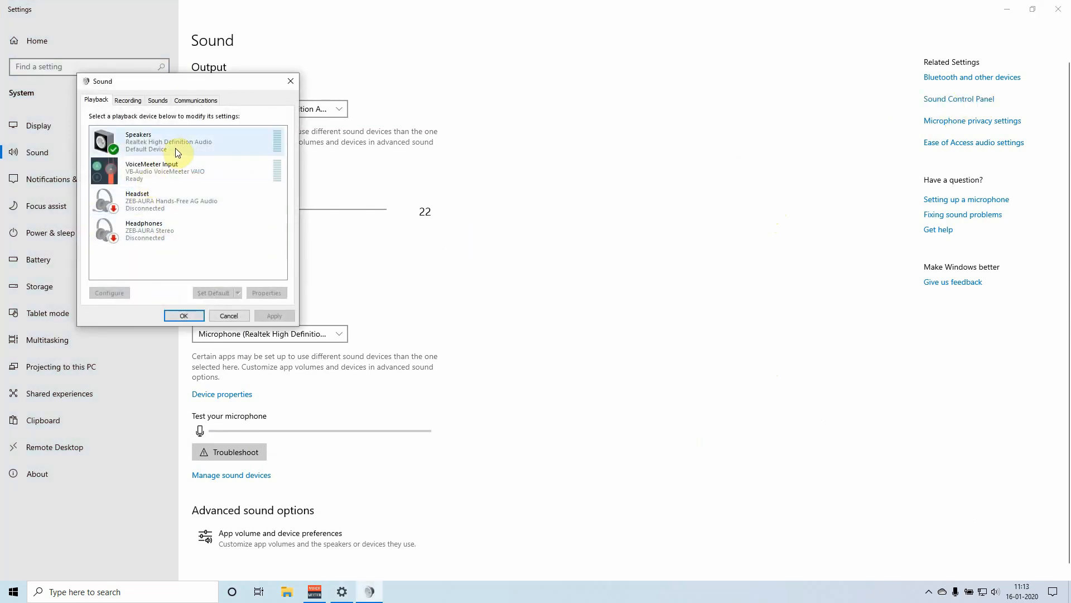
{"action": "left_click", "coordinate": [160, 176]}
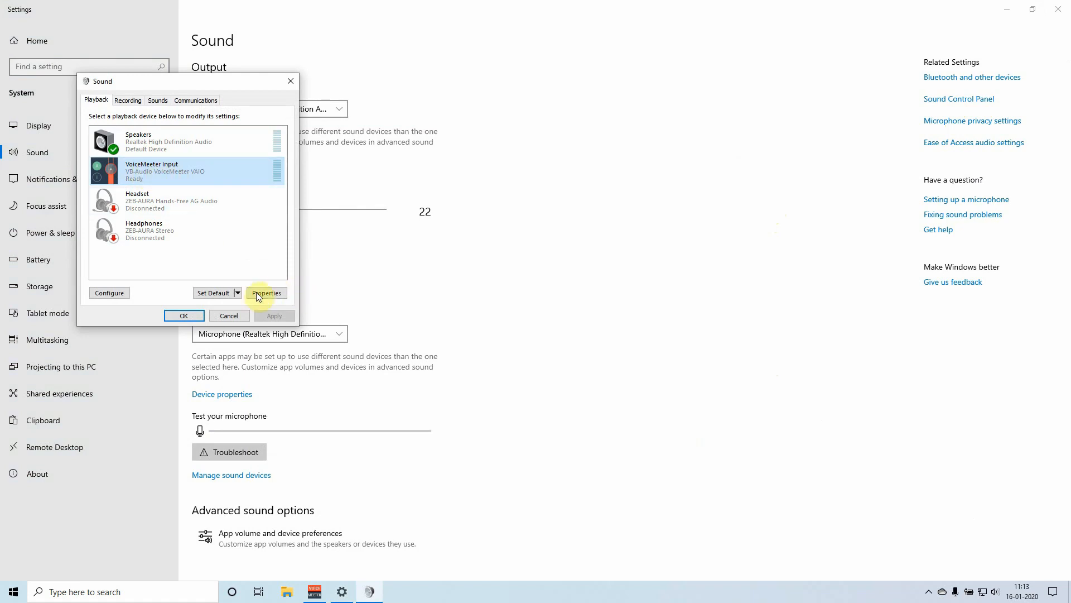
{"action": "left_click", "coordinate": [225, 294]}
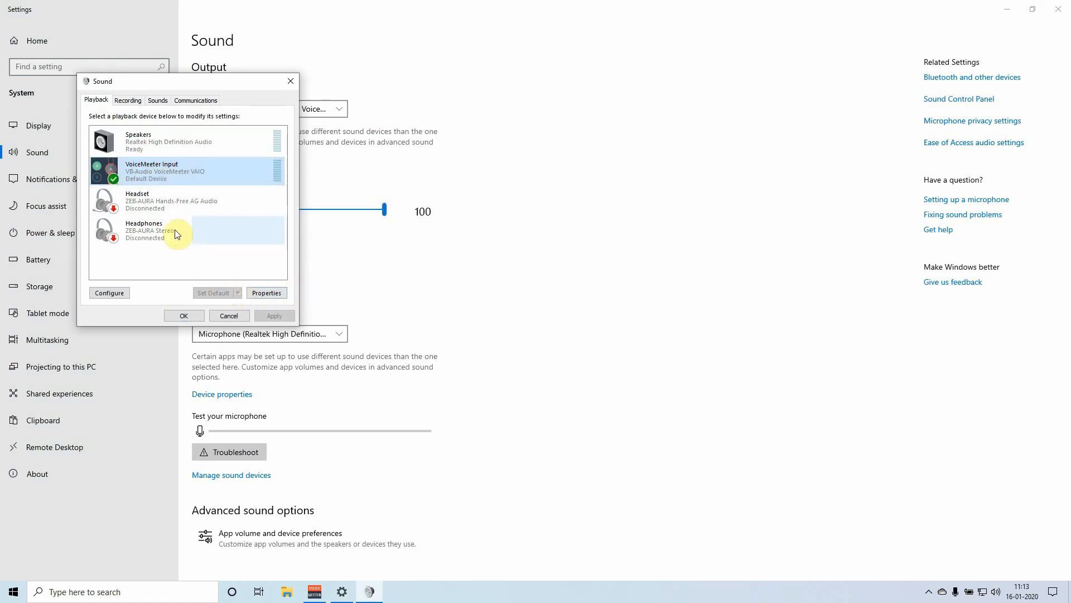
Set VoiceMeeter Output as the default recording device and confirm the sound settings.
{"action": "left_click", "coordinate": [128, 102]}
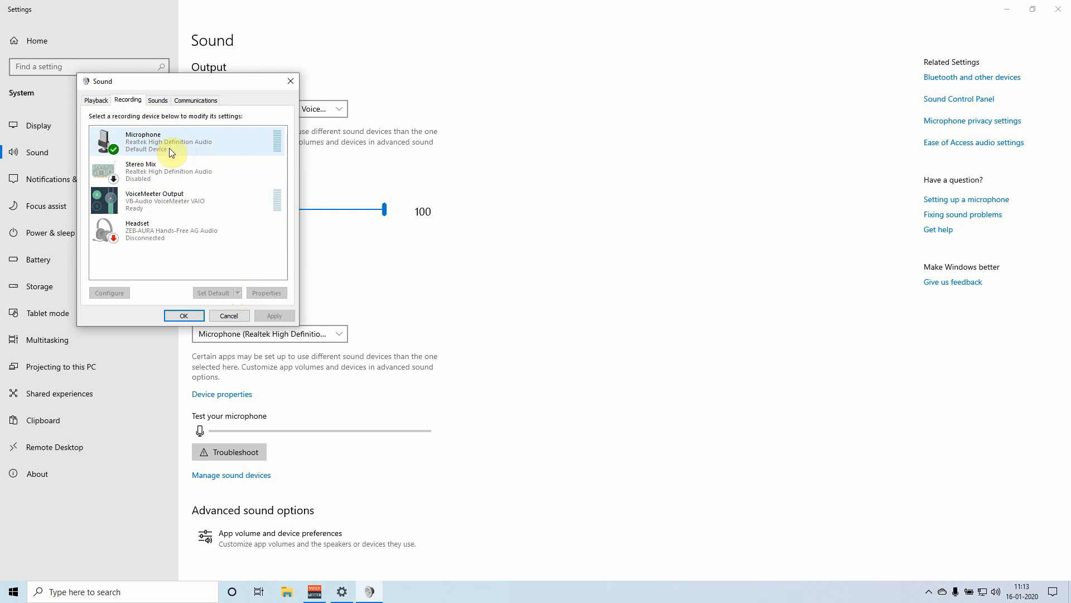
{"action": "left_click", "coordinate": [173, 203]}
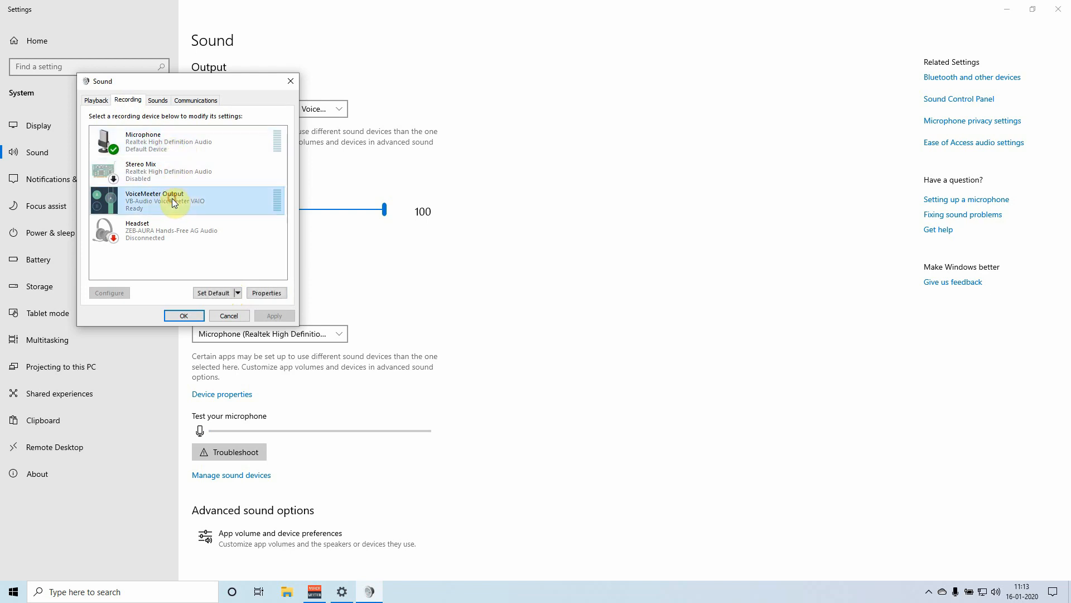
{"action": "left_click", "coordinate": [214, 294]}
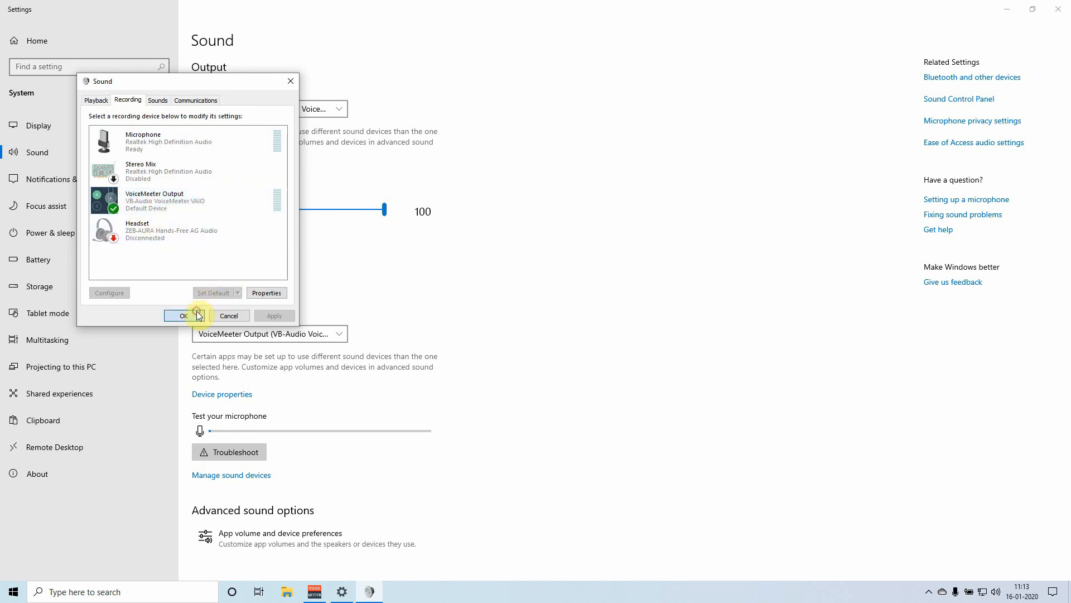
{"action": "left_click", "coordinate": [199, 315]}
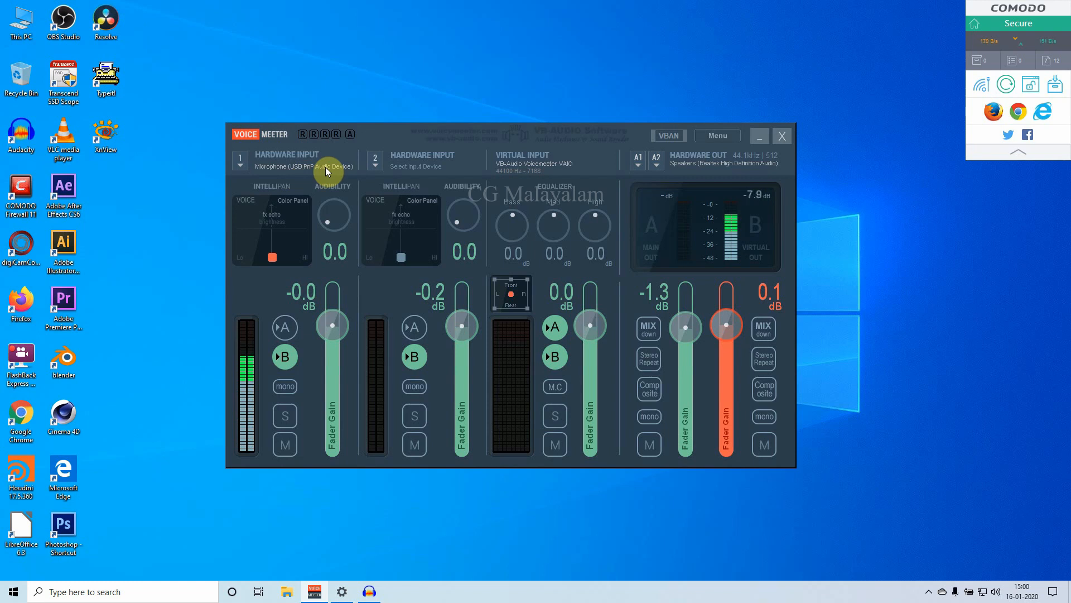
Switch hardware input 1's routing to output A on, and turn it off again.
{"action": "left_click", "coordinate": [286, 327]}
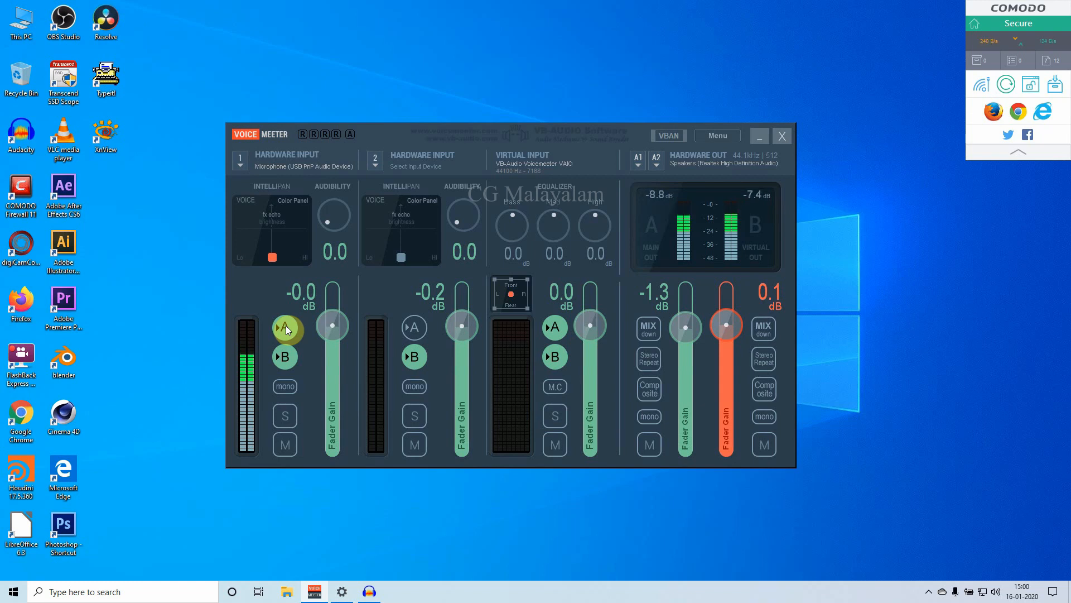
{"action": "left_click", "coordinate": [285, 325]}
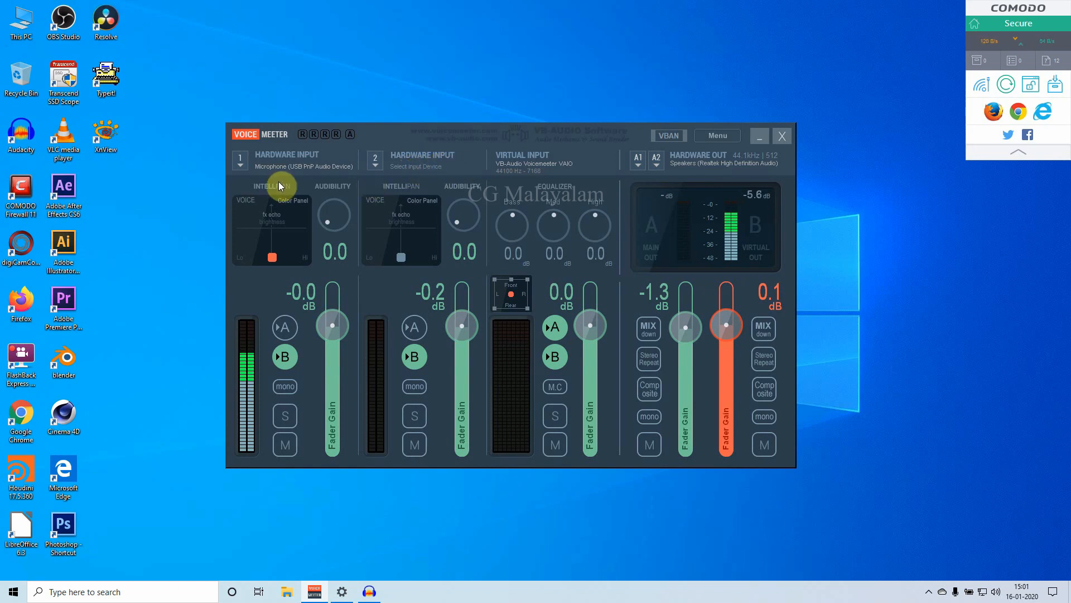
Review the devices offered for hardware input 1 and hardware output A1 without changing either selection.
{"action": "left_click", "coordinate": [241, 166]}
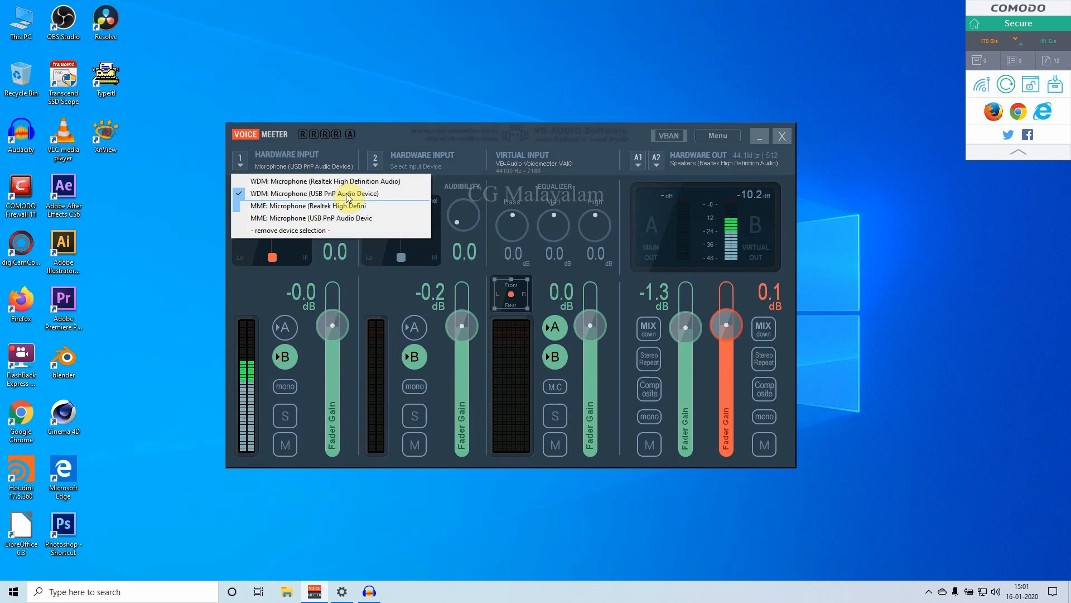
{"action": "left_click", "coordinate": [637, 161]}
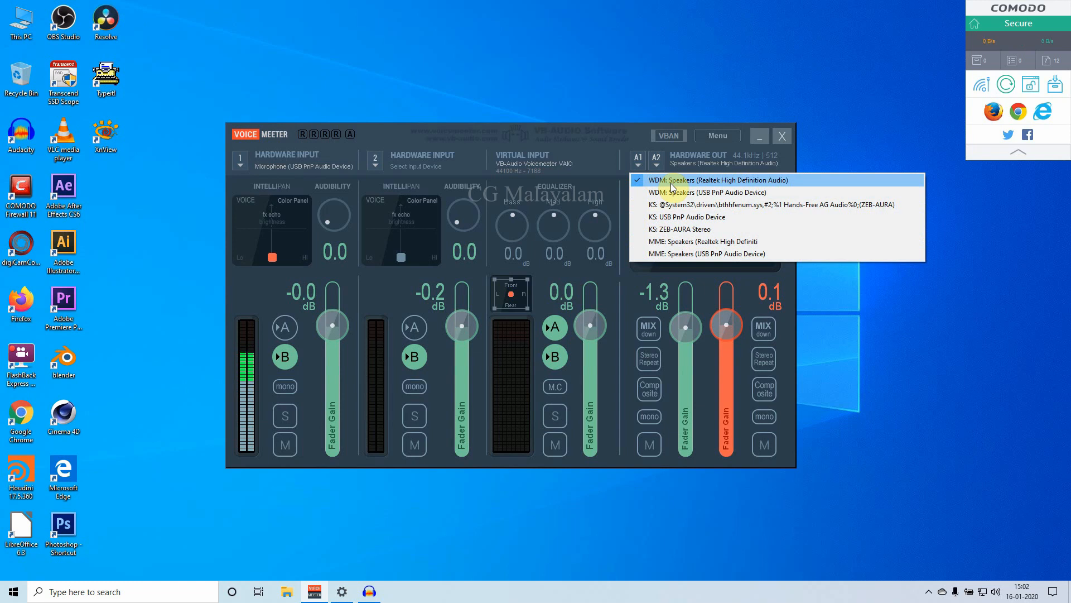
{"action": "left_click", "coordinate": [456, 125]}
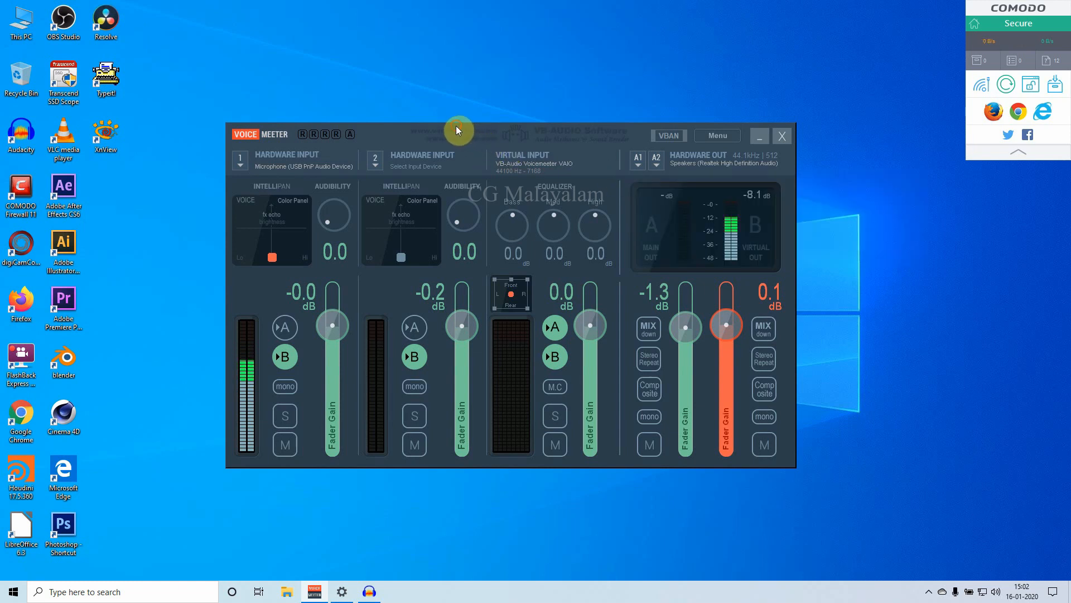
{"action": "left_click_drag", "start_coordinate": [457, 126], "coordinate": [449, 114]}
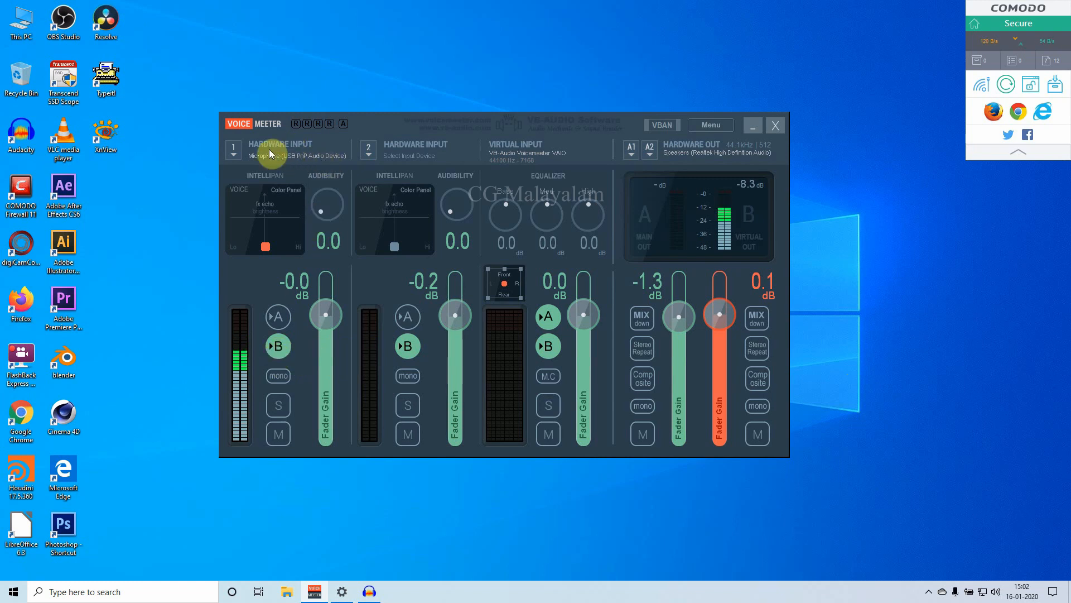
Examine the devices offered for hardware input 2, leaving it unassigned.
{"action": "left_click", "coordinate": [278, 347]}
{"action": "left_click", "coordinate": [374, 155]}
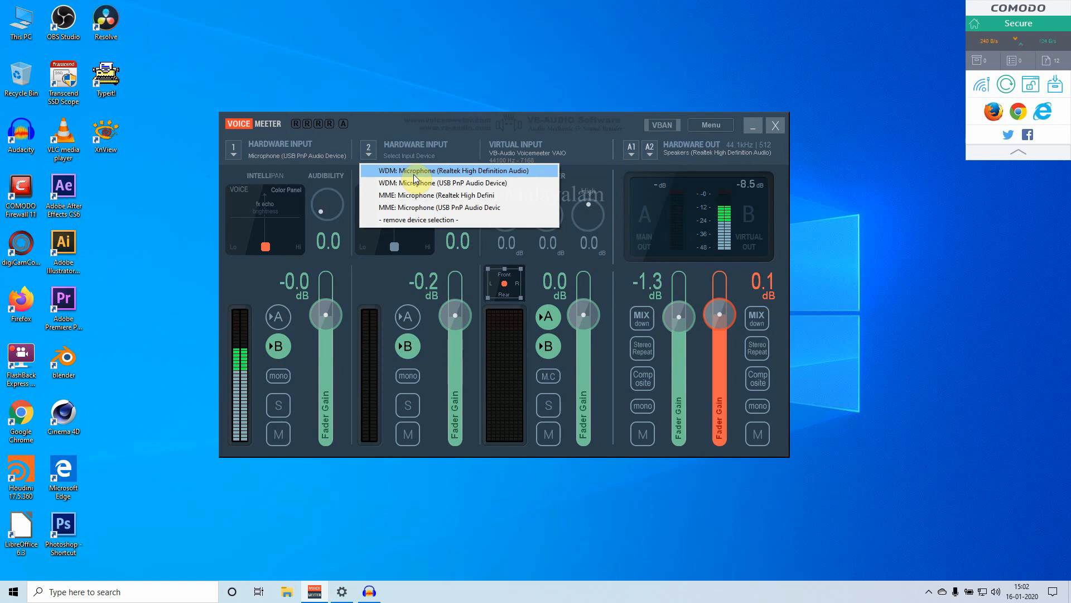
{"action": "left_click", "coordinate": [413, 123]}
{"action": "mouse_move", "coordinate": [413, 122]}
{"action": "left_mouse_down"}
{"action": "mouse_move", "coordinate": [433, 125]}
{"action": "mouse_move", "coordinate": [413, 120]}
{"action": "left_mouse_up"}
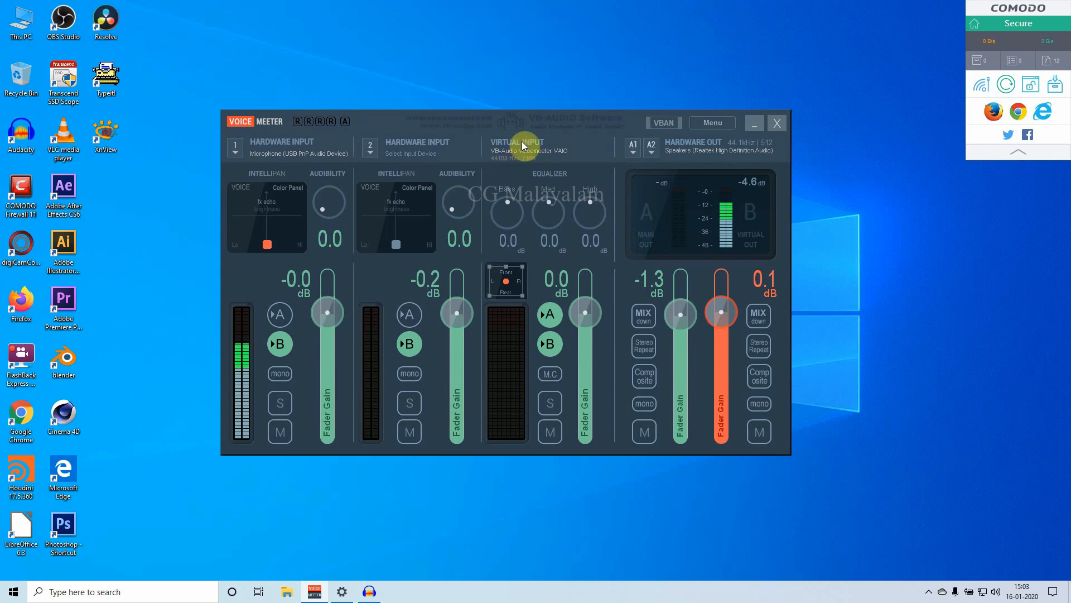
Set the Windows playback volume of VoiceMeeter Input to 98 to test the virtual input's level.
{"action": "left_click", "coordinate": [557, 320]}
{"action": "left_click", "coordinate": [996, 591]}
{"action": "left_click_drag", "start_coordinate": [1005, 565], "coordinate": [1032, 565]}
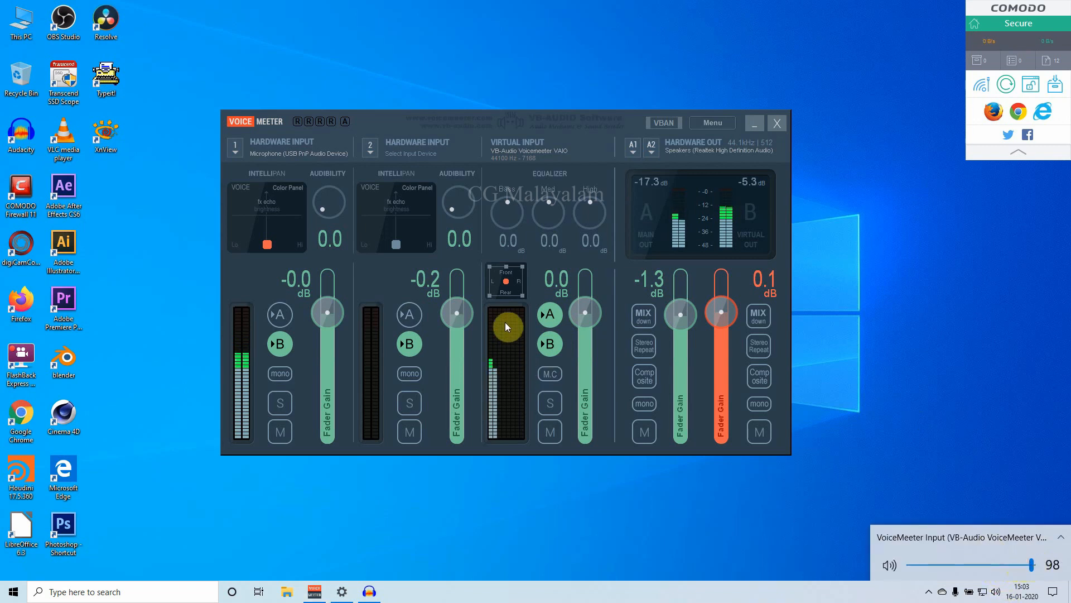
{"action": "left_click", "coordinate": [806, 342]}
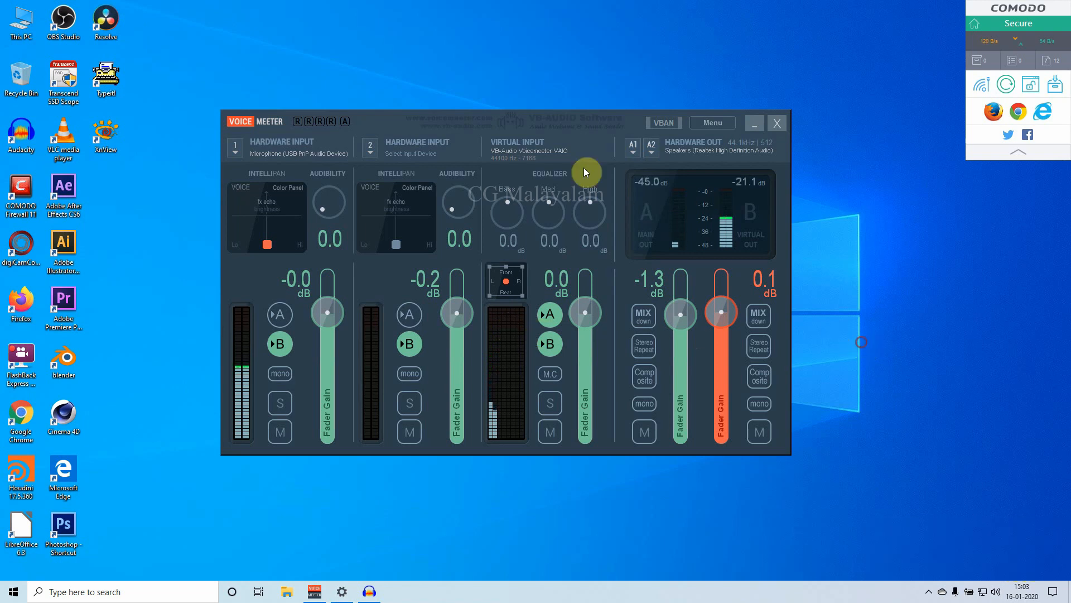
{"action": "left_click_drag", "start_coordinate": [558, 119], "coordinate": [593, 99]}
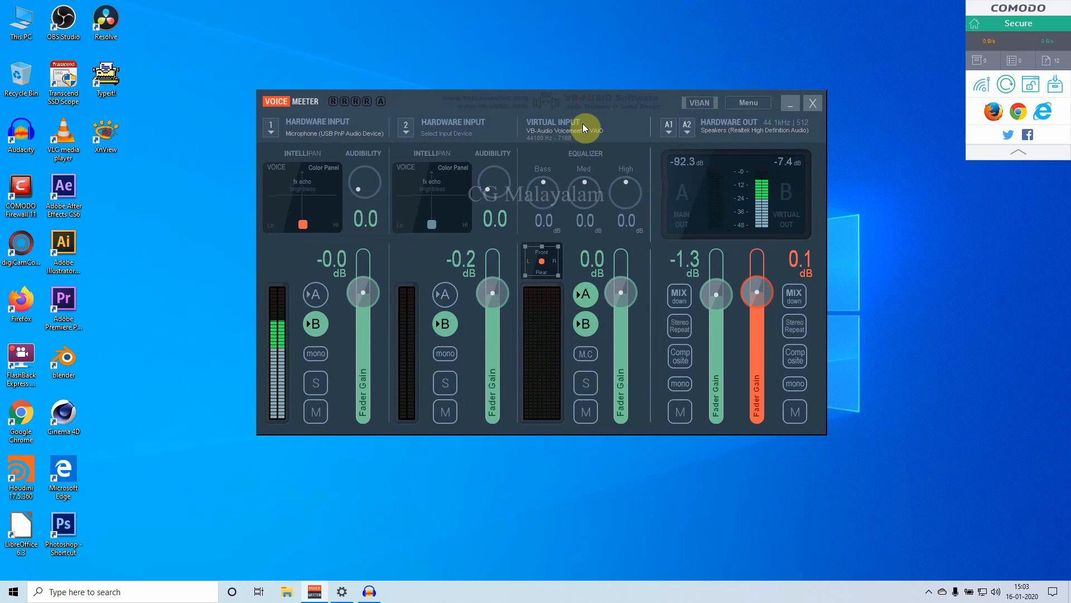
Switch off the virtual input's routing to output A.
{"action": "left_click", "coordinate": [588, 290]}
{"action": "left_click_drag", "start_coordinate": [520, 98], "coordinate": [456, 82]}
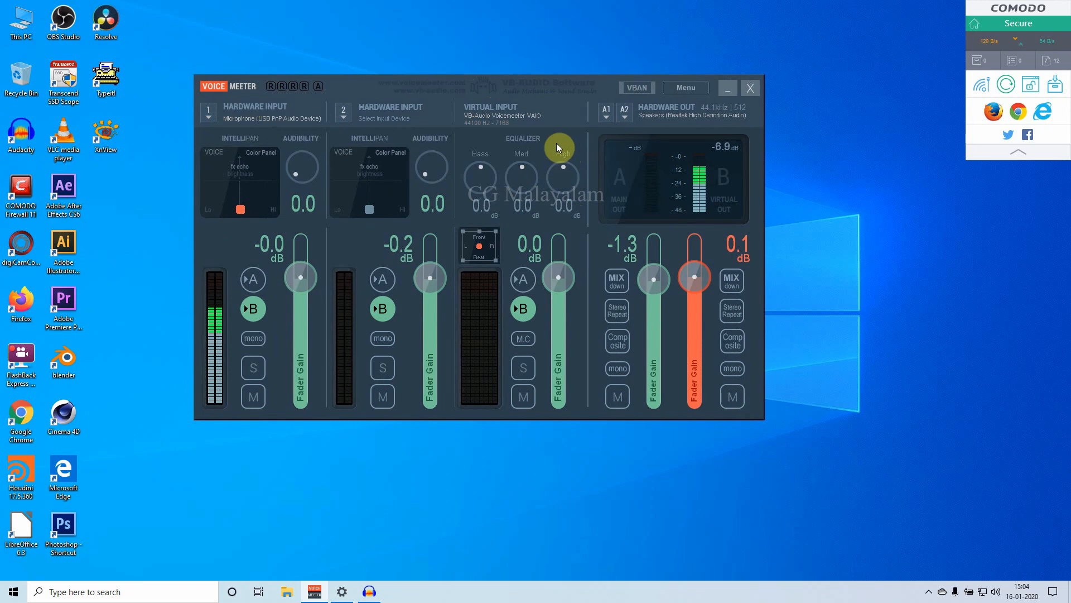
{"action": "left_click", "coordinate": [495, 88]}
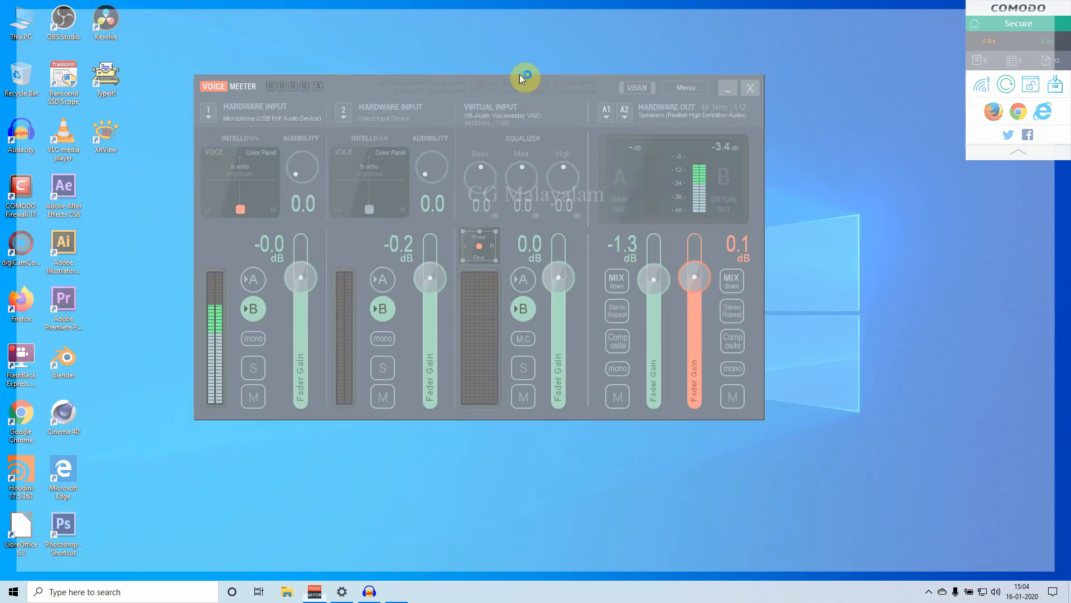
{"action": "left_click", "coordinate": [1062, 7]}
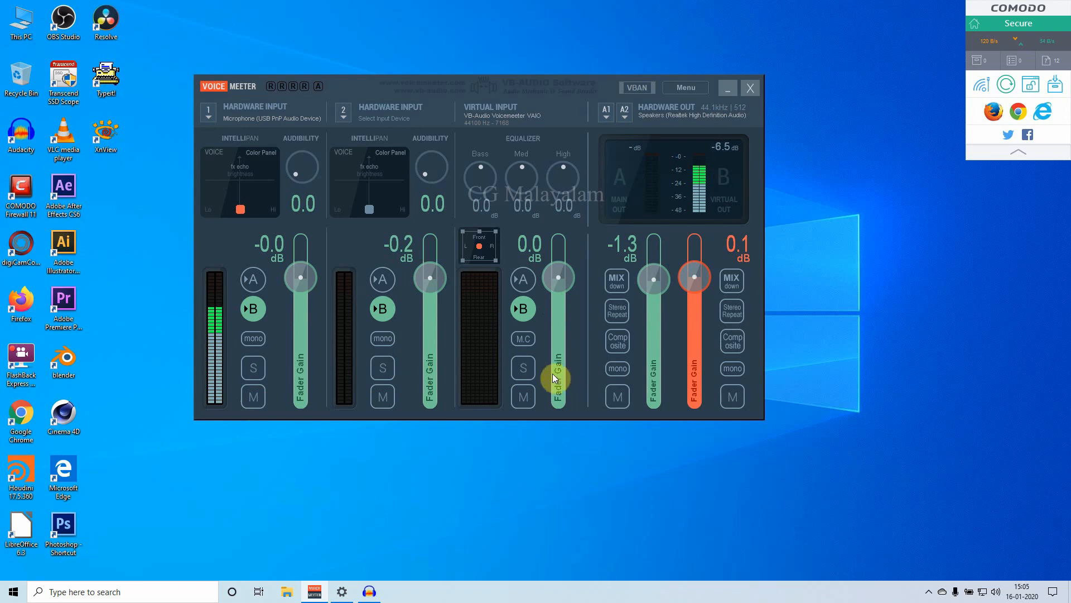
Mute and unmute hardware input 1, and do the same for the virtual input.
{"action": "left_click", "coordinate": [260, 395]}
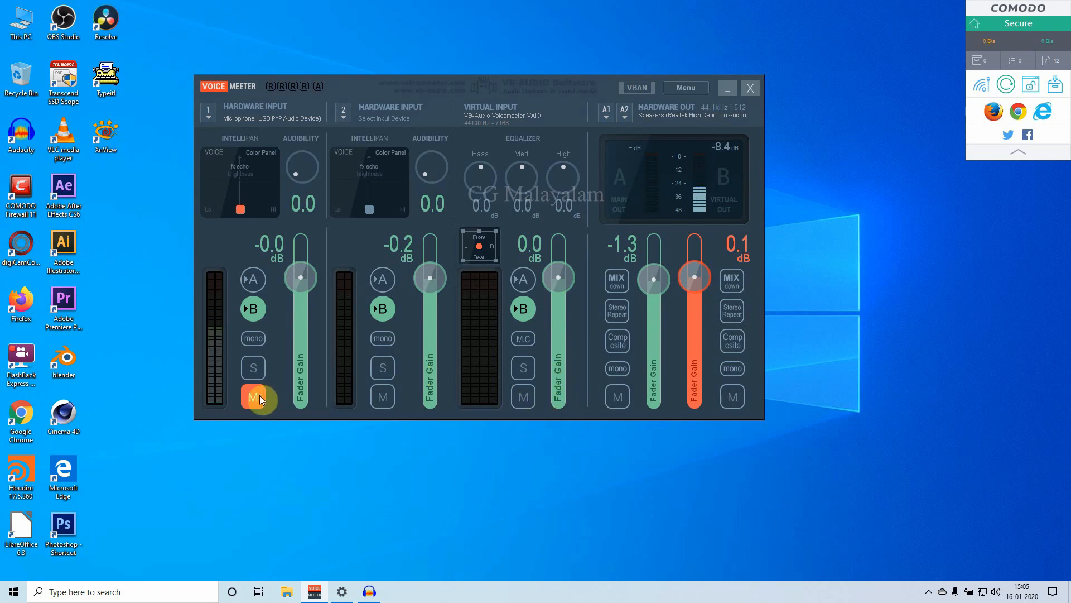
{"action": "left_click", "coordinate": [259, 395]}
{"action": "left_click", "coordinate": [524, 396]}
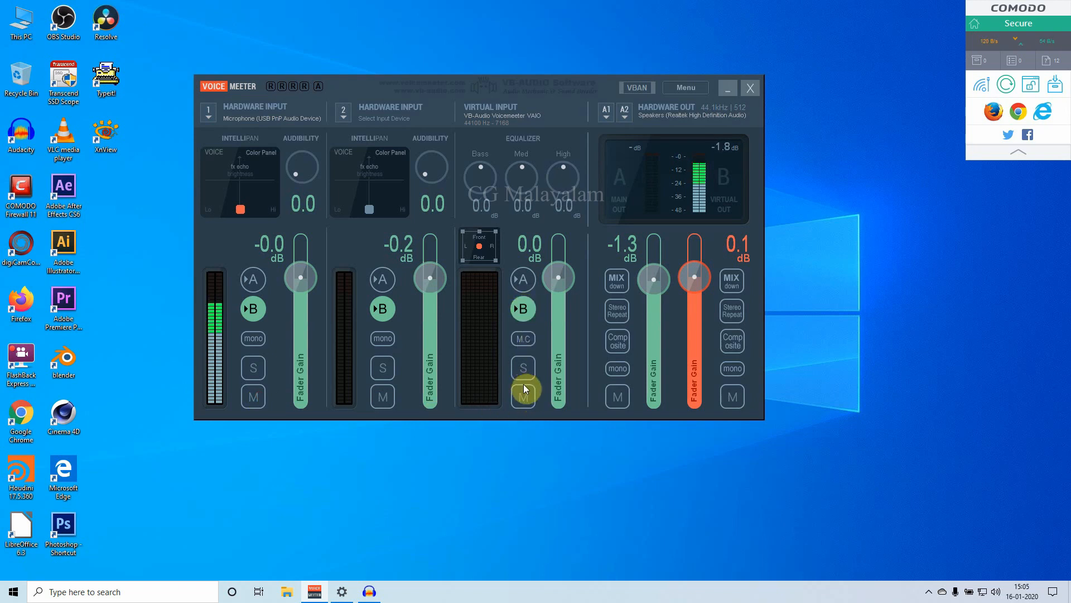
{"action": "left_click", "coordinate": [527, 395]}
Switch solo on and off for the virtual input, and do the same for hardware input 1.
{"action": "left_click", "coordinate": [519, 368]}
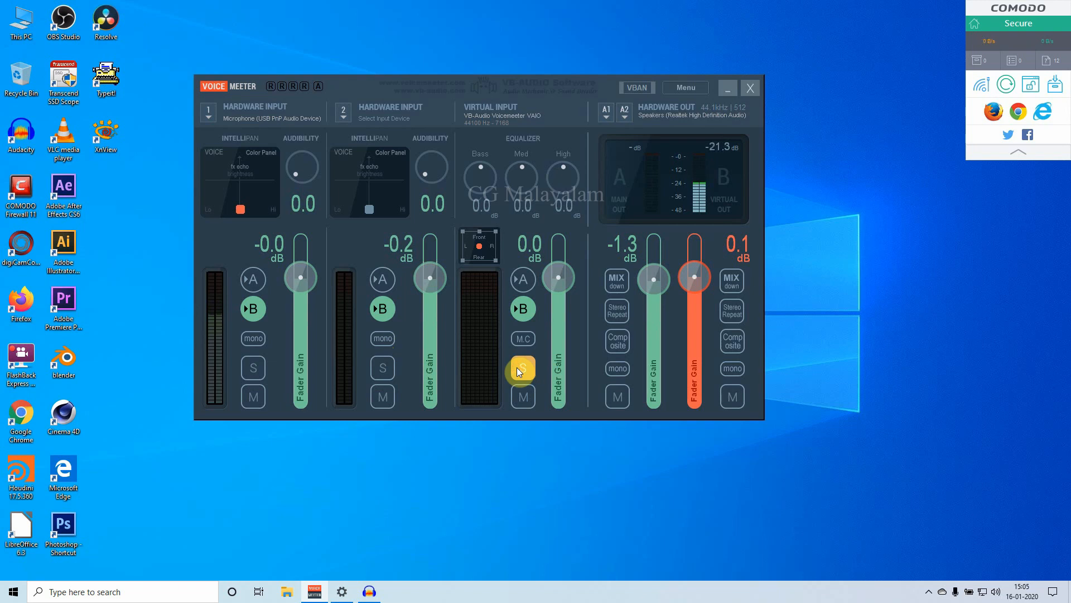
{"action": "left_click", "coordinate": [514, 370]}
{"action": "left_click", "coordinate": [252, 367]}
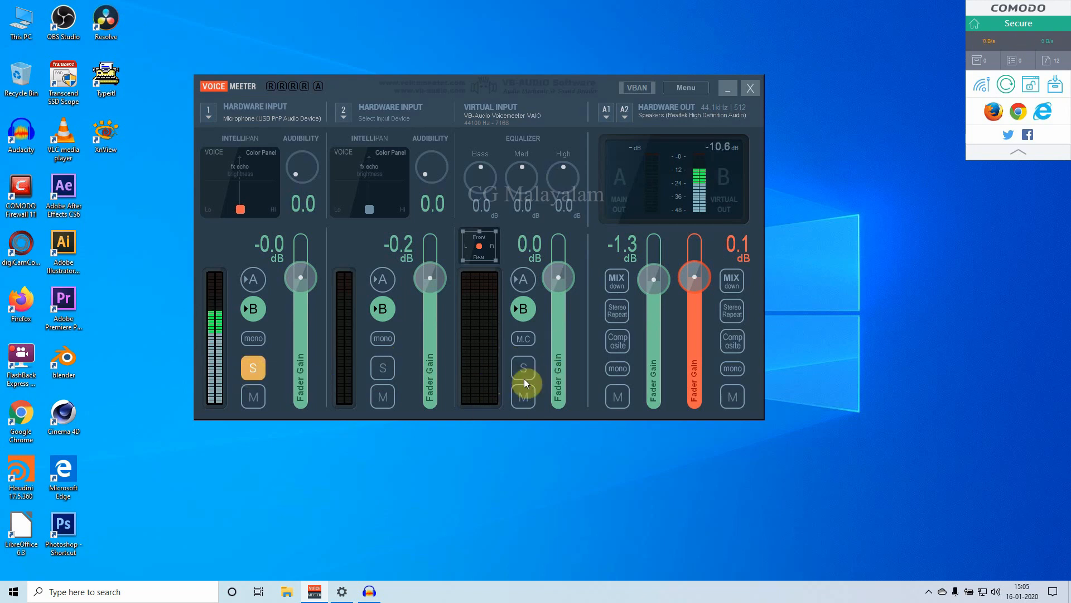
{"action": "left_click", "coordinate": [258, 371]}
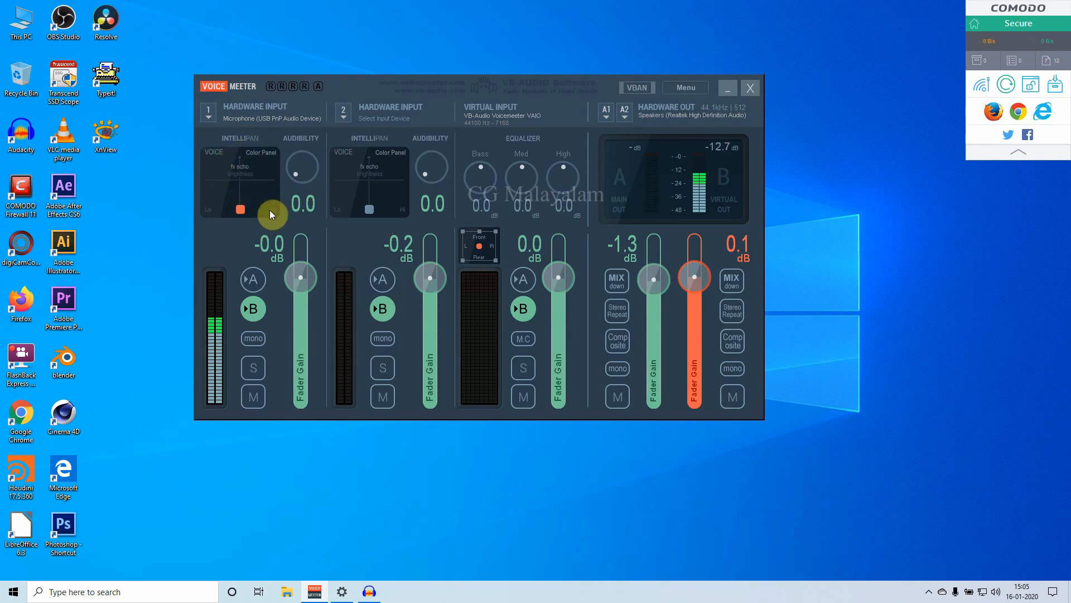
Try out hardware input 1's Intellipan colour panel and Audibility knob, and return both to their starting positions.
{"action": "left_click_drag", "start_coordinate": [239, 208], "coordinate": [273, 193]}
{"action": "left_click_drag", "start_coordinate": [264, 199], "coordinate": [257, 193]}
{"action": "left_click_drag", "start_coordinate": [258, 193], "coordinate": [240, 218]}
{"action": "left_click", "coordinate": [296, 173]}
{"action": "left_click_drag", "start_coordinate": [295, 173], "coordinate": [282, 213]}
Set hardware input 1's fader gain to -0.3 dB and output A's fader gain to 1.0 dB.
{"action": "mouse_move", "coordinate": [305, 271]}
{"action": "left_mouse_down"}
{"action": "mouse_move", "coordinate": [302, 256]}
{"action": "mouse_move", "coordinate": [303, 267]}
{"action": "left_mouse_up"}
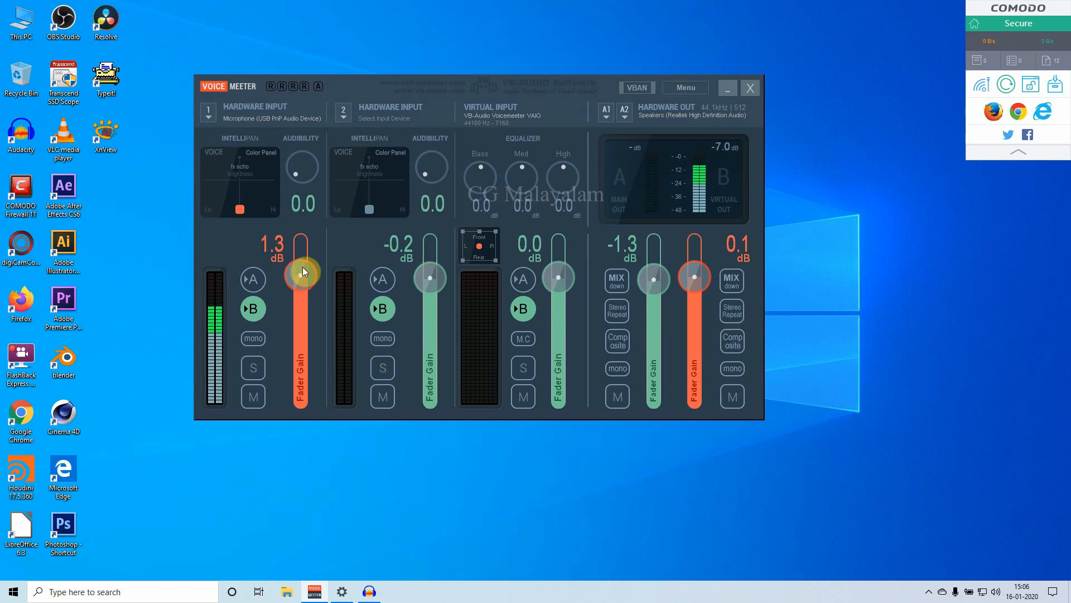
{"action": "left_click_drag", "start_coordinate": [303, 268], "coordinate": [302, 270]}
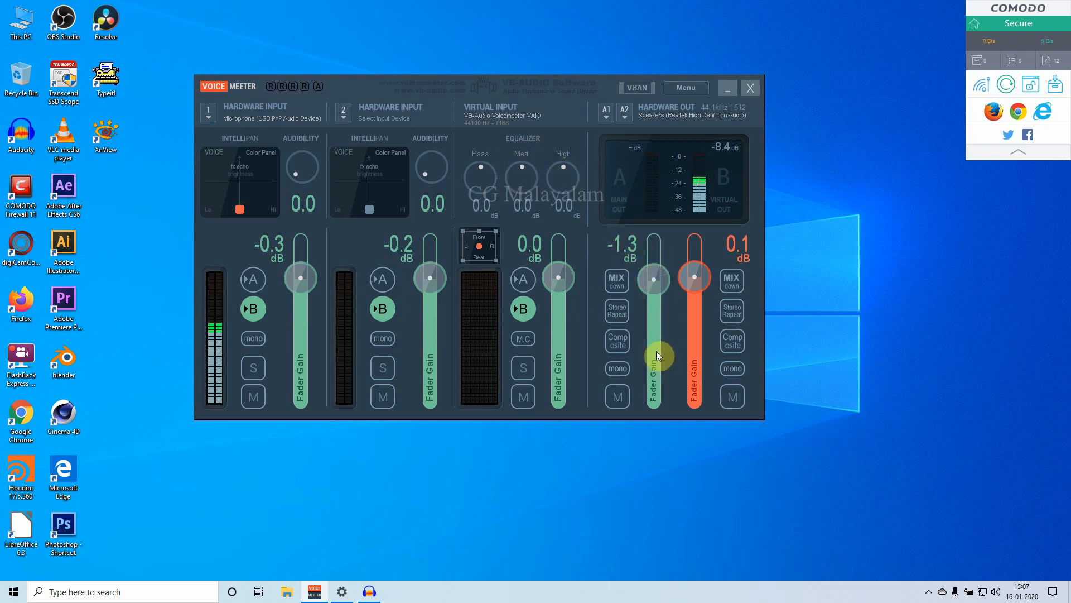
{"action": "left_click_drag", "start_coordinate": [664, 277], "coordinate": [659, 261]}
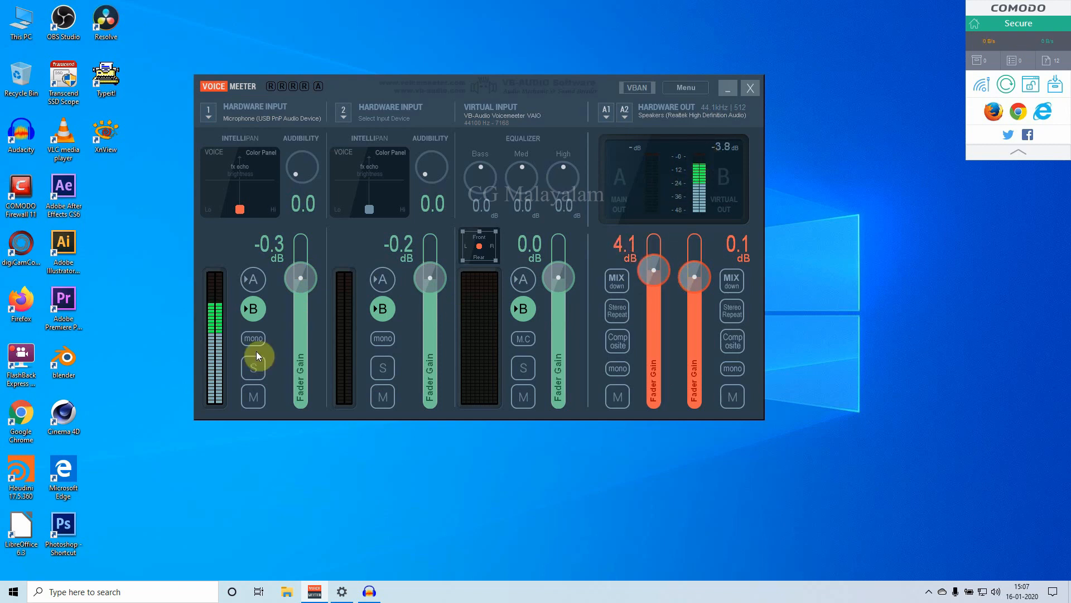
{"action": "mouse_move", "coordinate": [657, 262]}
{"action": "left_mouse_down"}
{"action": "mouse_move", "coordinate": [655, 246]}
{"action": "mouse_move", "coordinate": [657, 268]}
{"action": "left_mouse_up"}
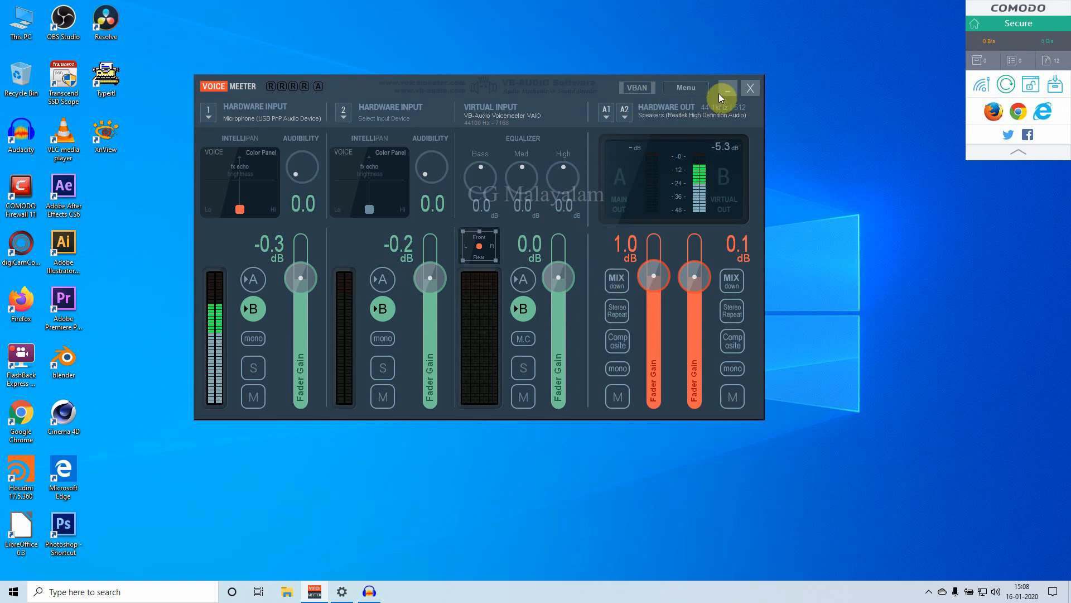
Run the 15 Bands Graphic EQ and move the Voicemeeter window below it so both are fully visible.
{"action": "left_click", "coordinate": [684, 88]}
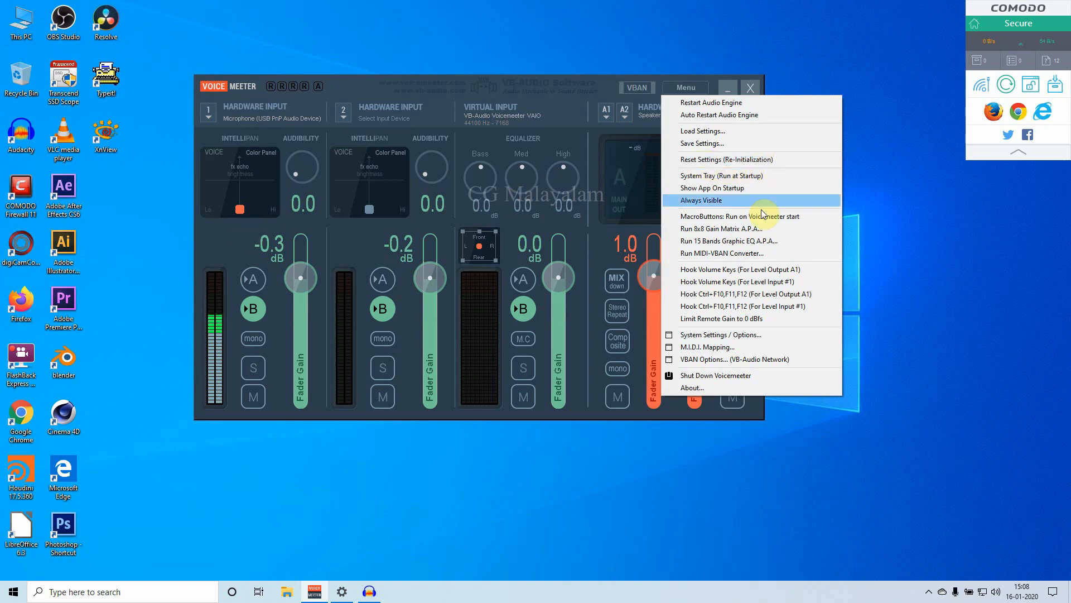
{"action": "left_click", "coordinate": [725, 241]}
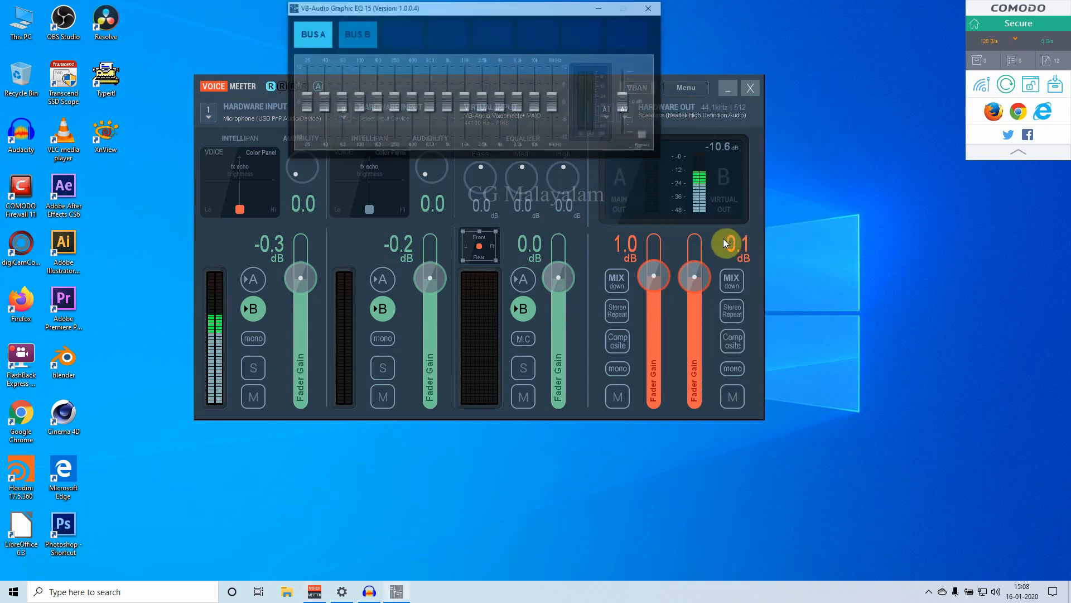
{"action": "left_click", "coordinate": [263, 81]}
{"action": "left_click", "coordinate": [638, 144]}
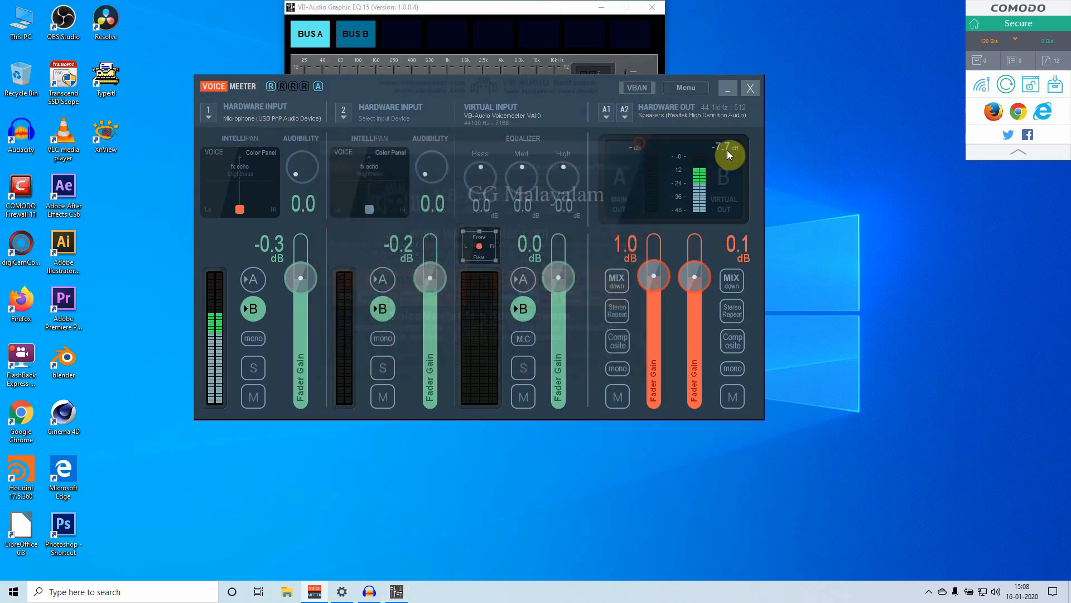
{"action": "left_click", "coordinate": [755, 116]}
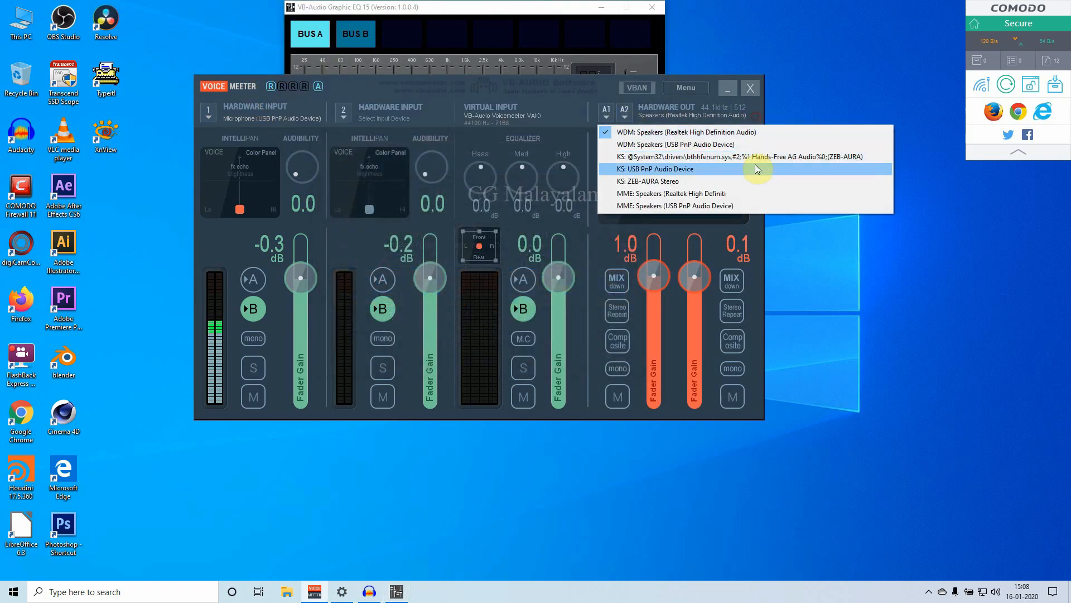
{"action": "left_click", "coordinate": [403, 87]}
{"action": "left_click_drag", "start_coordinate": [363, 80], "coordinate": [368, 166]}
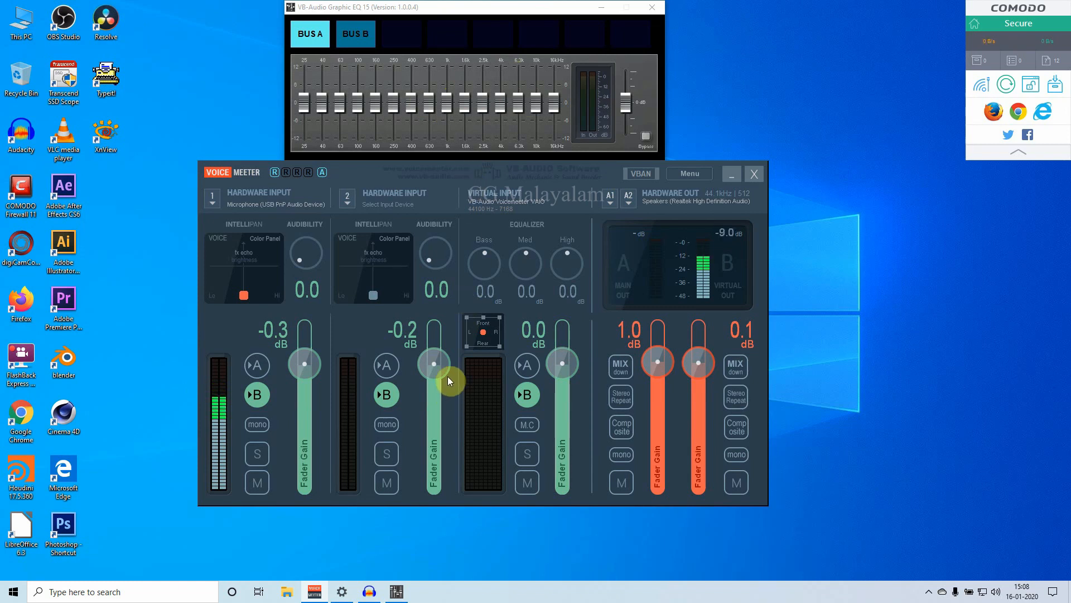
Show the hidden tray icons, and check the running Audacity recording and its VoiceMeeter Output recording device.
{"action": "left_click", "coordinate": [930, 591]}
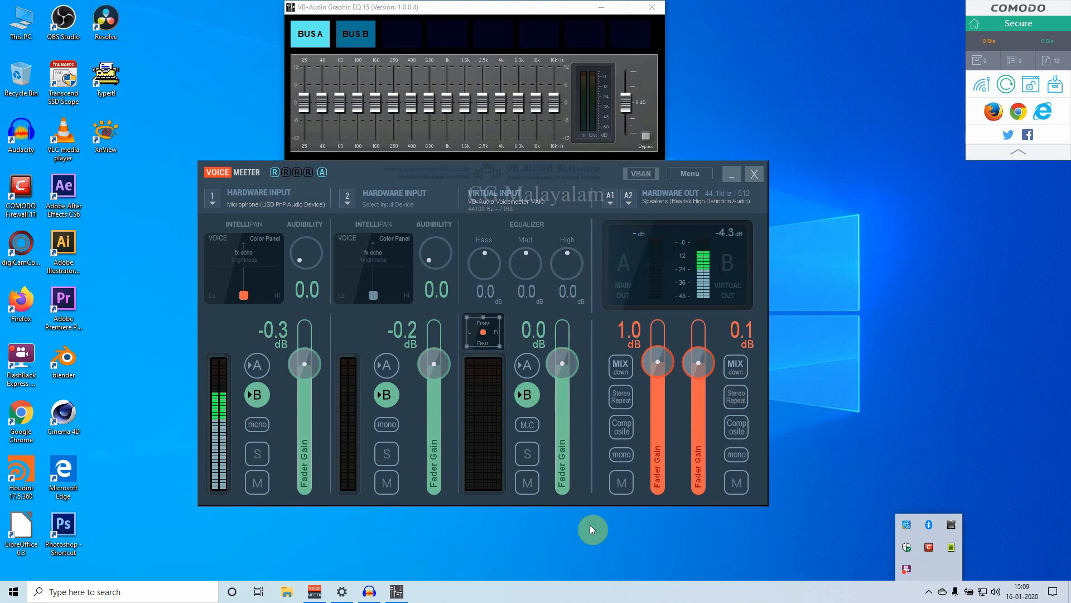
{"action": "left_click", "coordinate": [372, 590]}
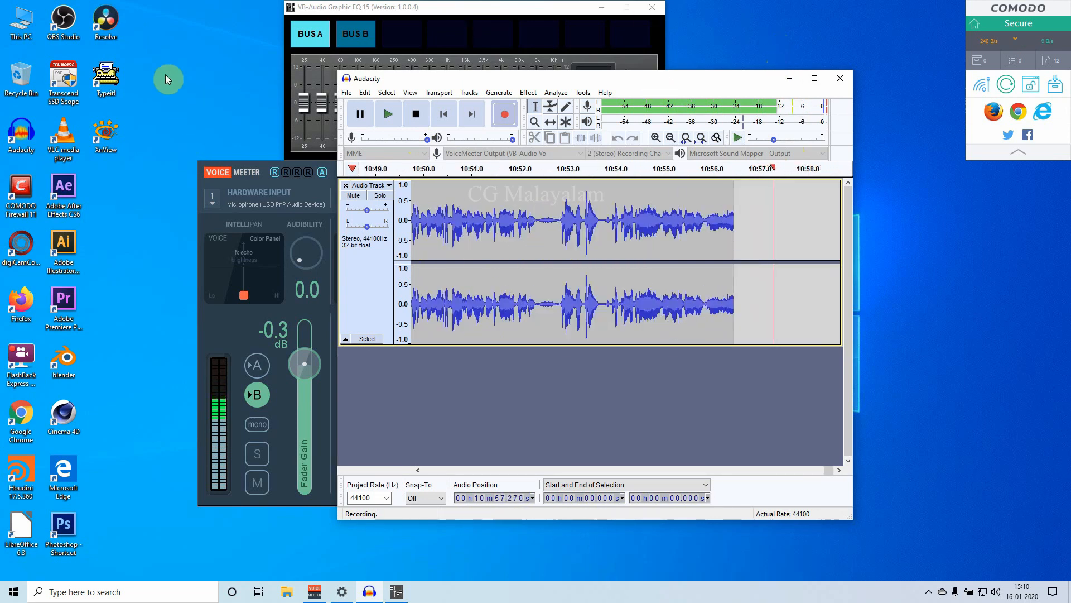
{"action": "left_click", "coordinate": [789, 78]}
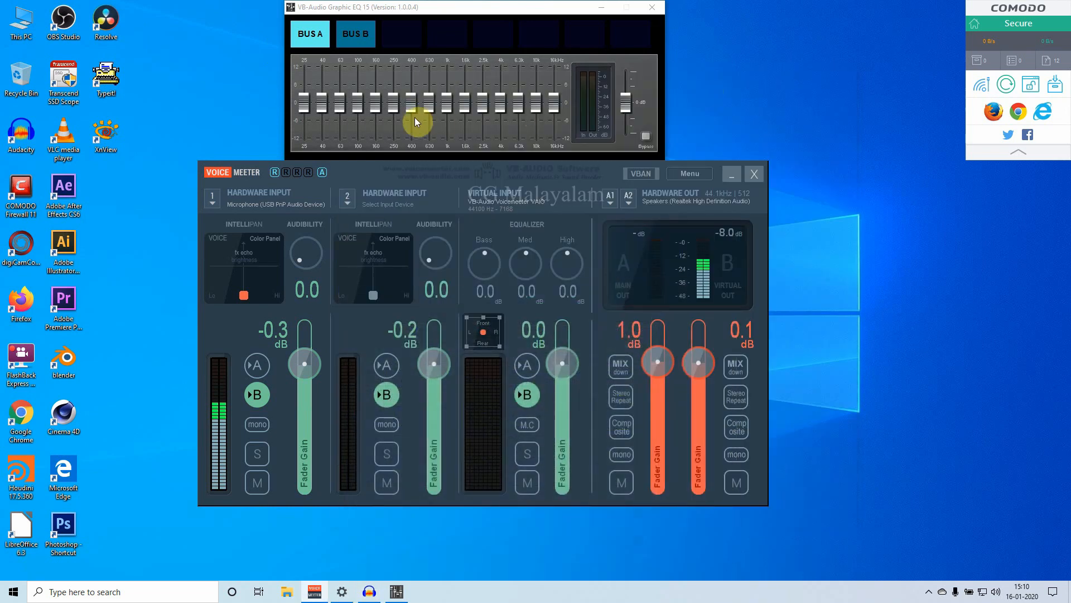
Launch OBS Studio and set its Mic/Aux device to VoiceMeeter Output (VB-Audio VoiceMeeter VAIO).
{"action": "double_click", "coordinate": [63, 23]}
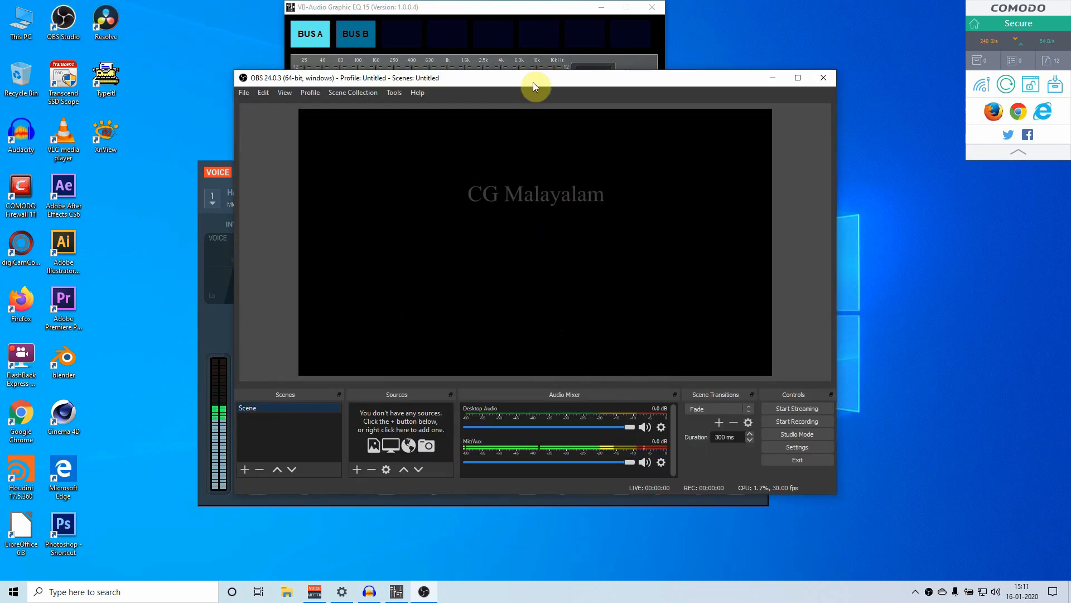
{"action": "left_click_drag", "start_coordinate": [521, 77], "coordinate": [588, 54]}
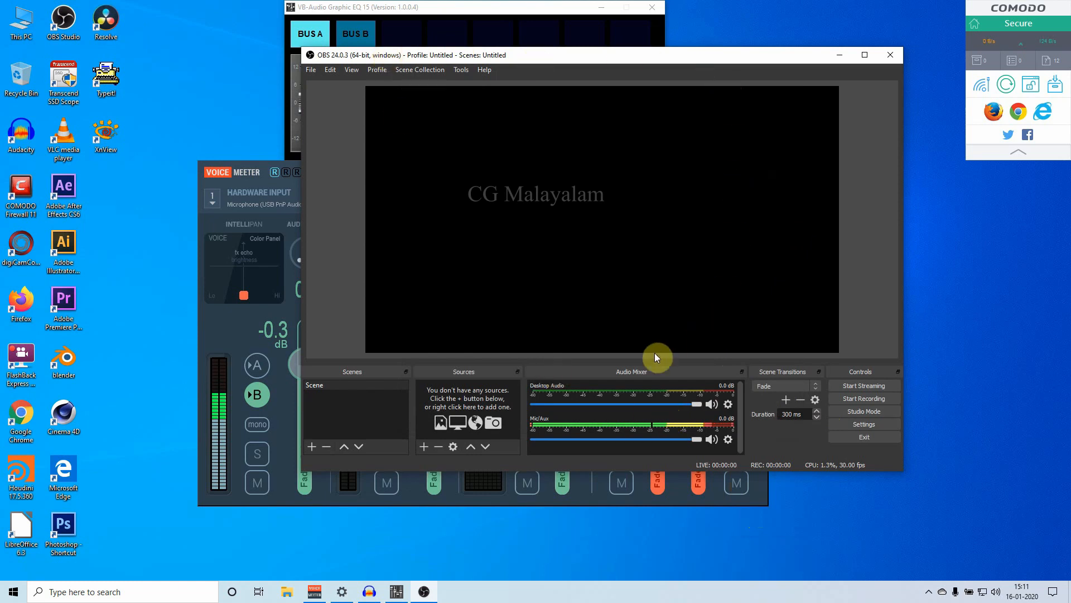
{"action": "left_click", "coordinate": [727, 440]}
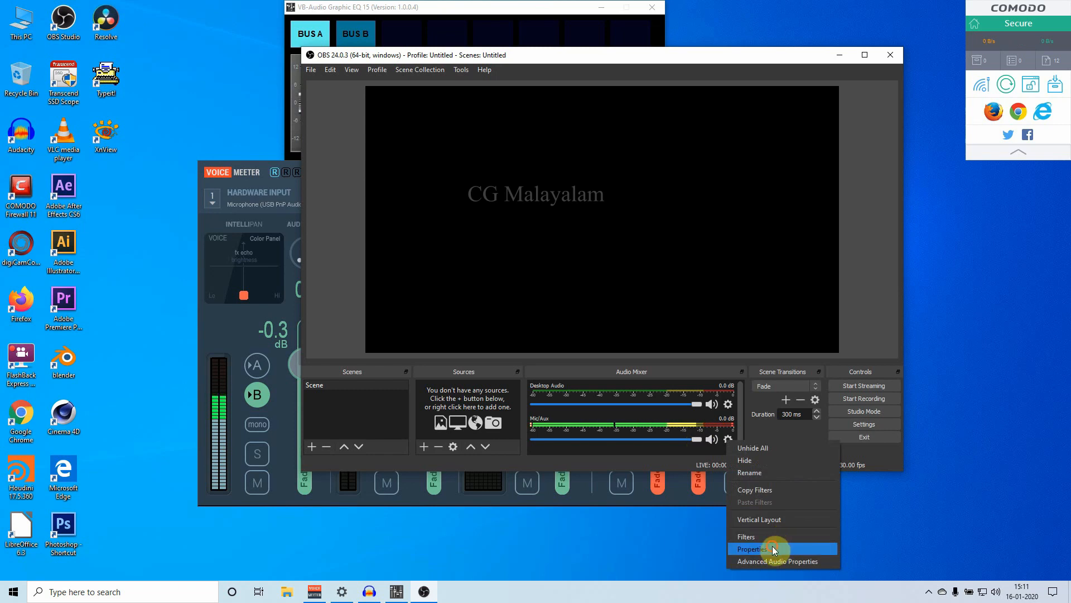
{"action": "left_click", "coordinate": [772, 549]}
{"action": "left_click", "coordinate": [517, 121]}
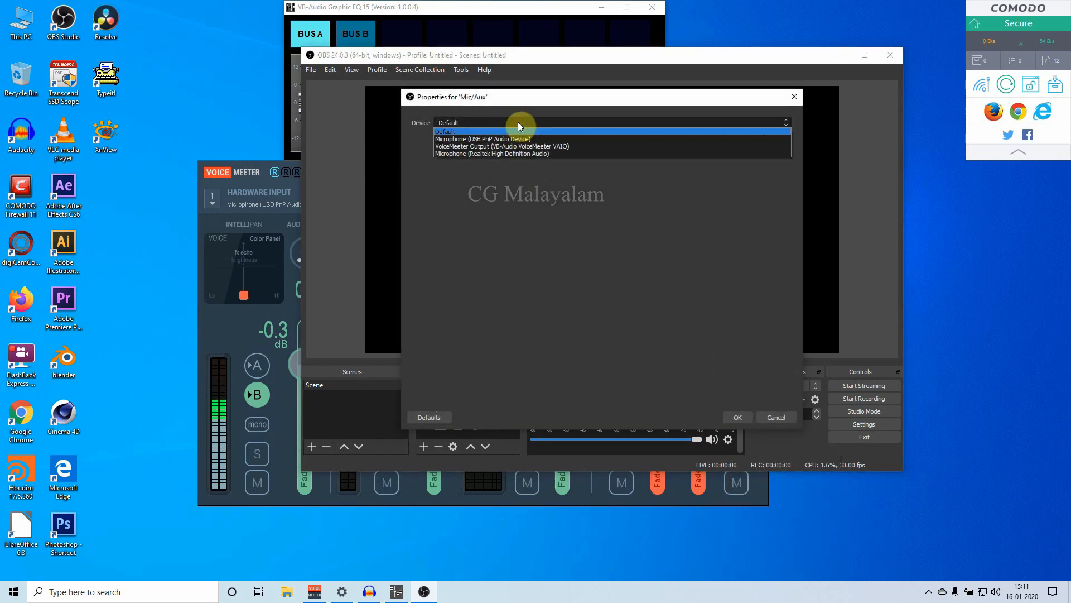
{"action": "left_click", "coordinate": [499, 146]}
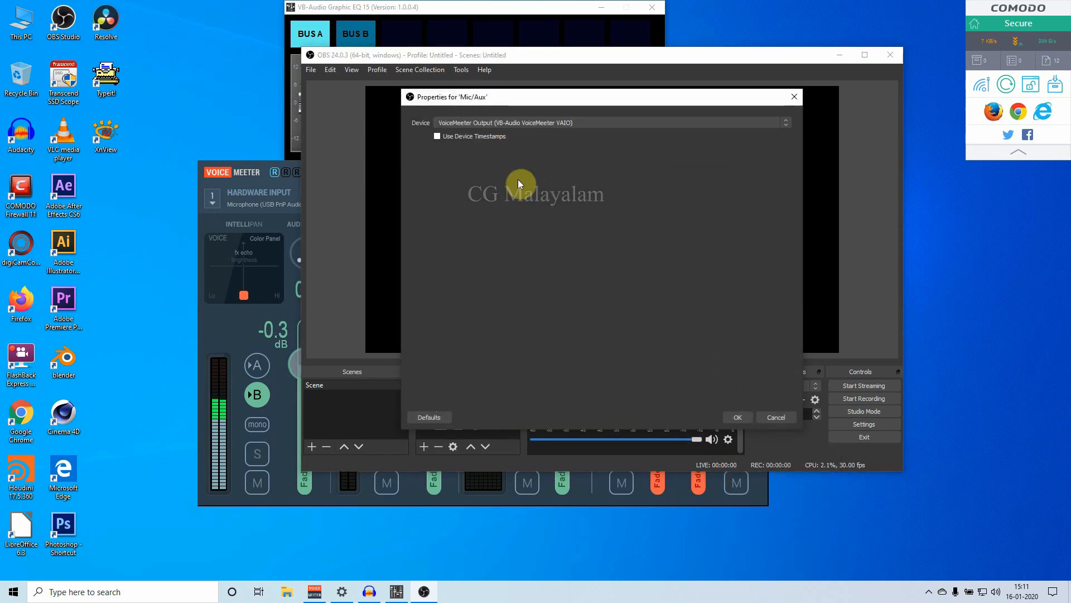
{"action": "left_click", "coordinate": [738, 418]}
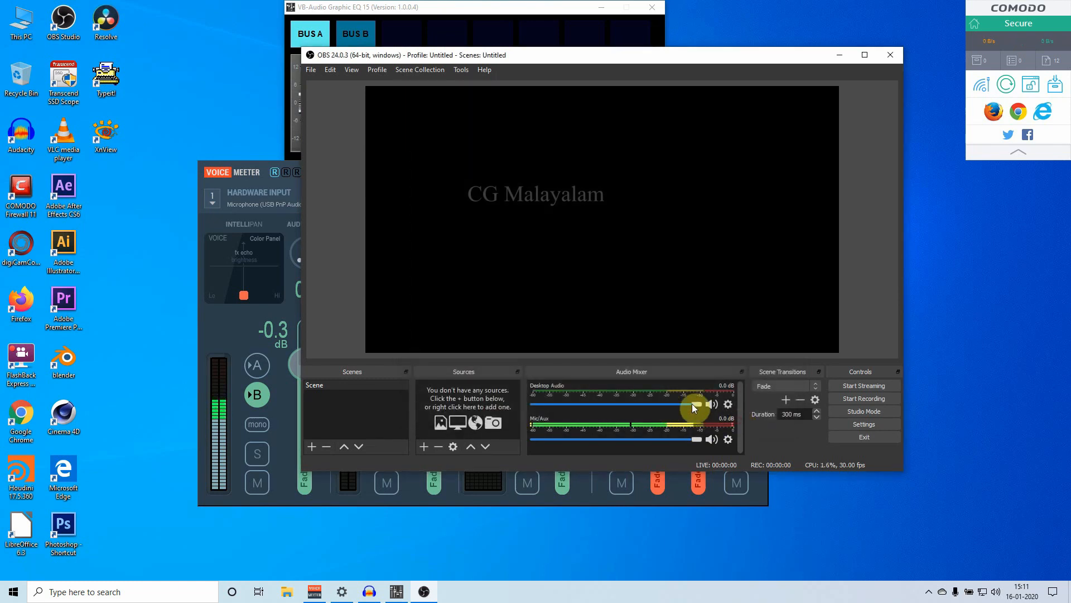
Set the Desktop Audio device to VoiceMeeter Input (VB-Audio VoiceMeeter VAIO) and close OBS Studio.
{"action": "left_click", "coordinate": [728, 404]}
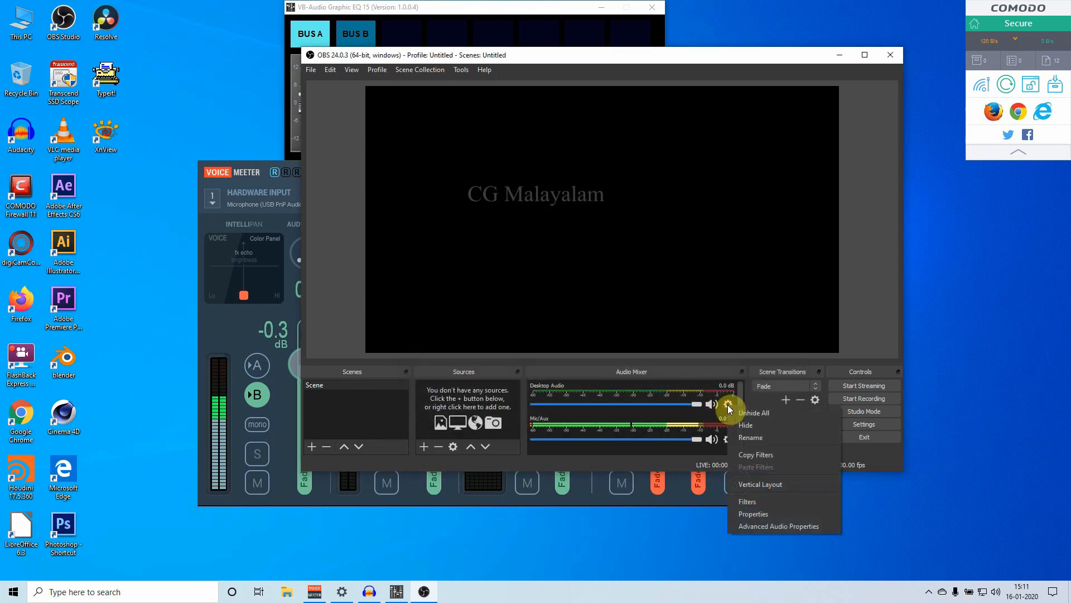
{"action": "left_click", "coordinate": [825, 515]}
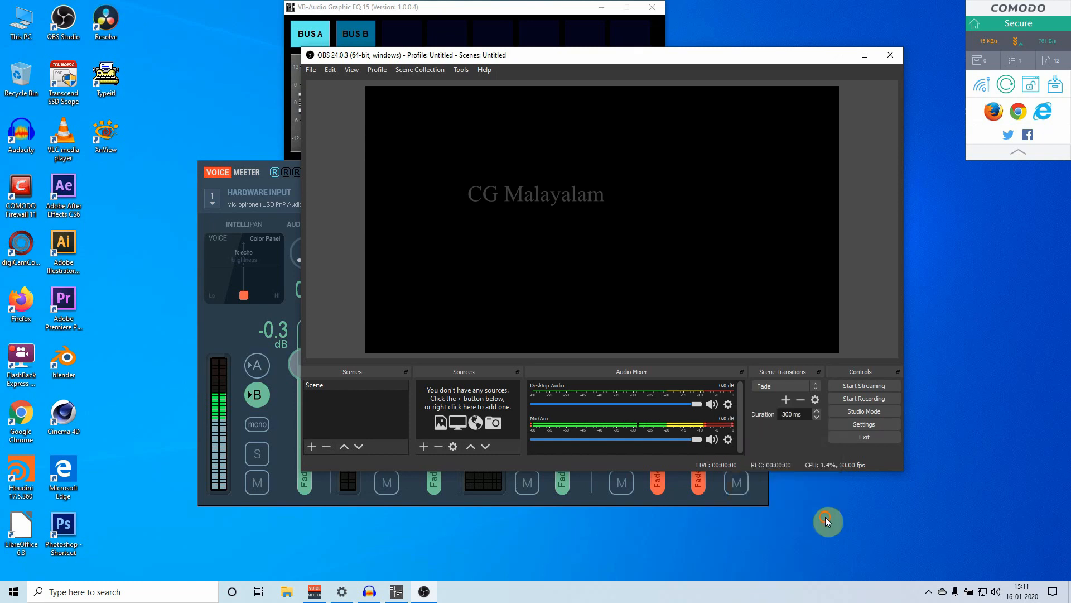
{"action": "left_click", "coordinate": [530, 122]}
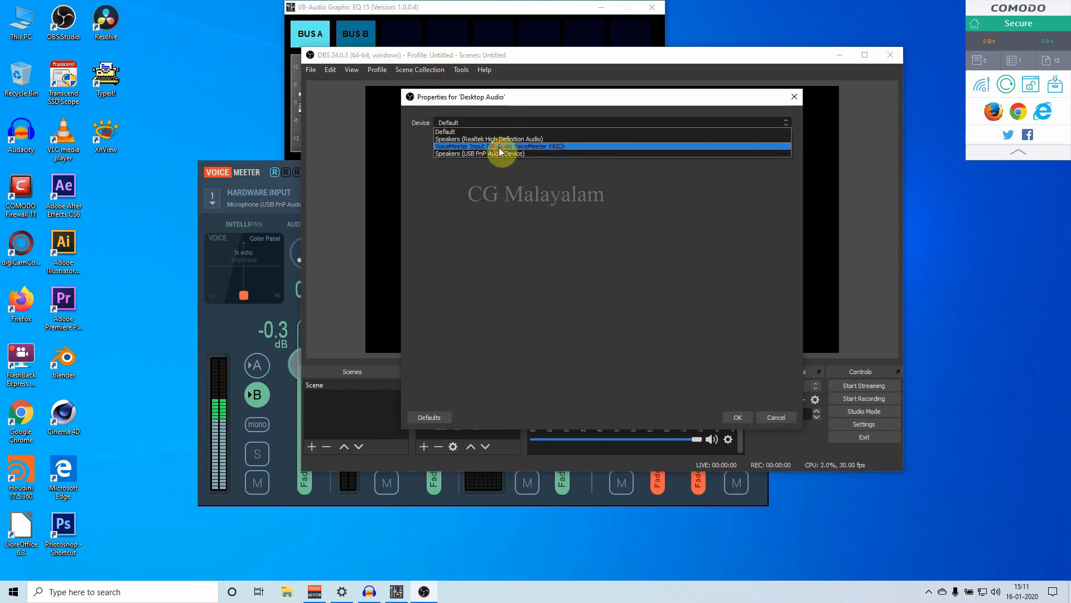
{"action": "left_click", "coordinate": [499, 146]}
{"action": "left_click", "coordinate": [747, 415]}
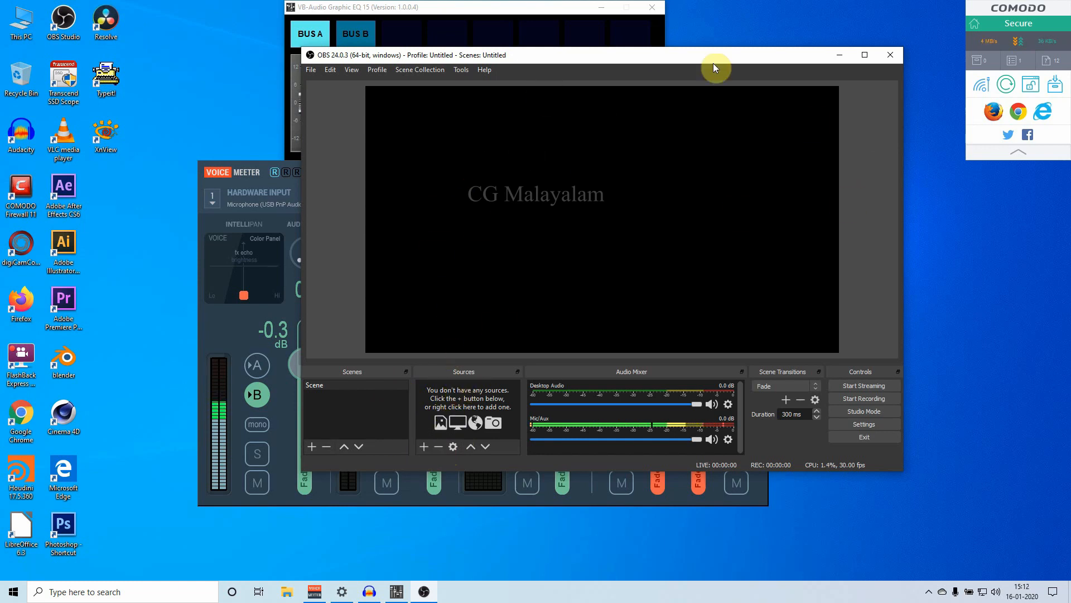
{"action": "left_click", "coordinate": [888, 55]}
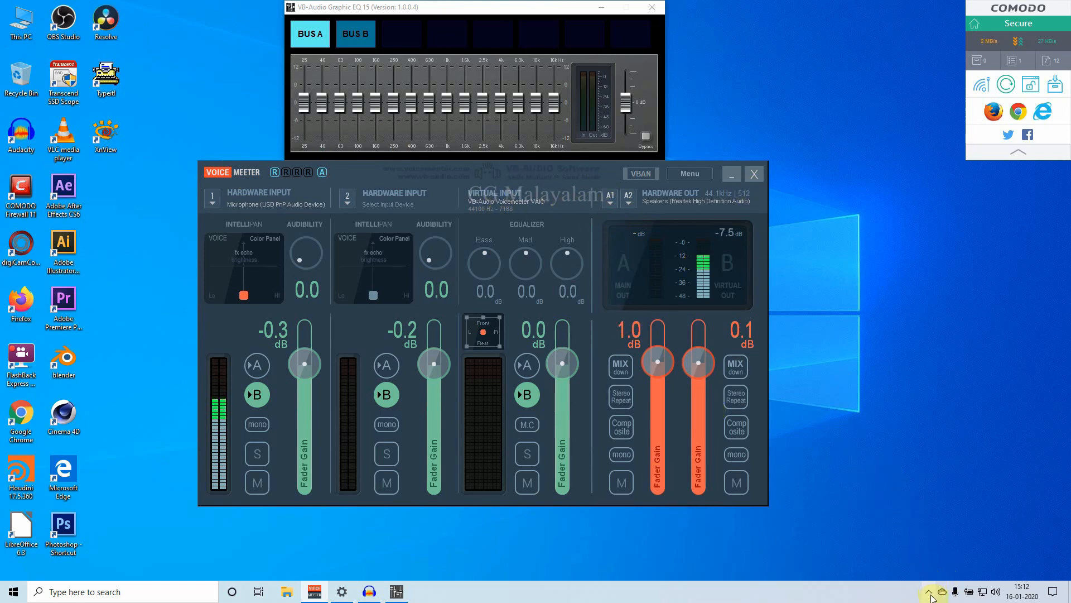
Check the playback and recording devices in the Windows Sound control panel, including the Realtek speakers and USB PnP microphone, and close the sound settings.
{"action": "right_click", "coordinate": [995, 592]}
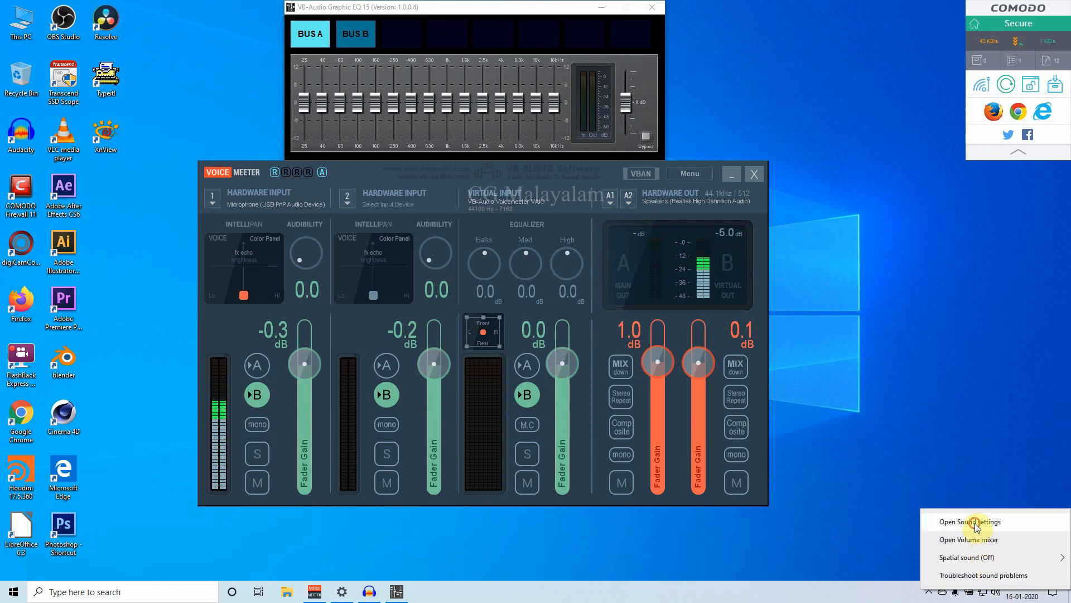
{"action": "left_click", "coordinate": [956, 522]}
{"action": "left_click", "coordinate": [985, 99]}
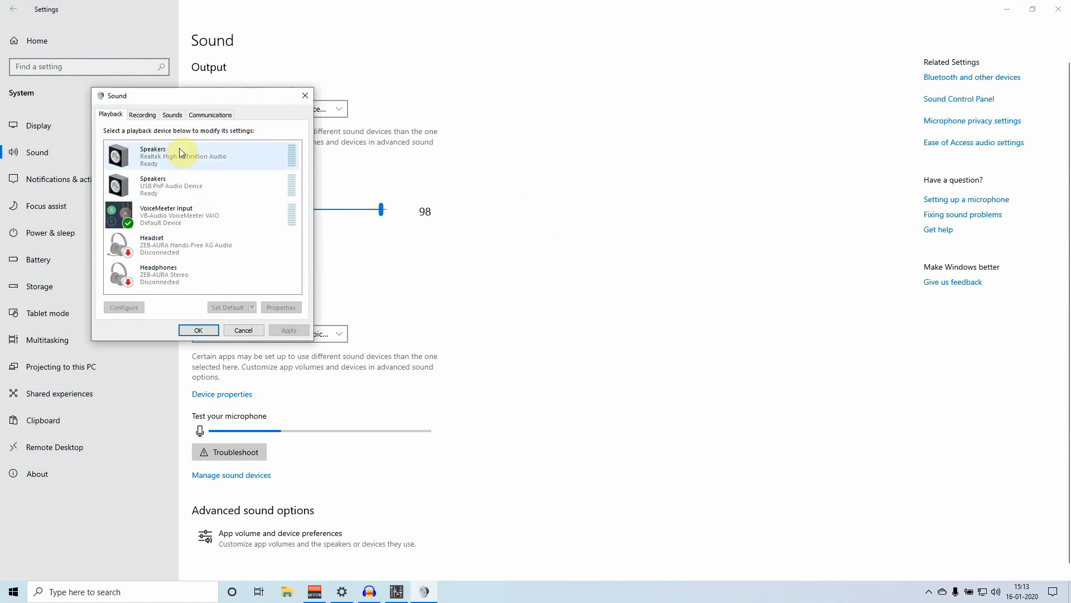
{"action": "left_click", "coordinate": [175, 160]}
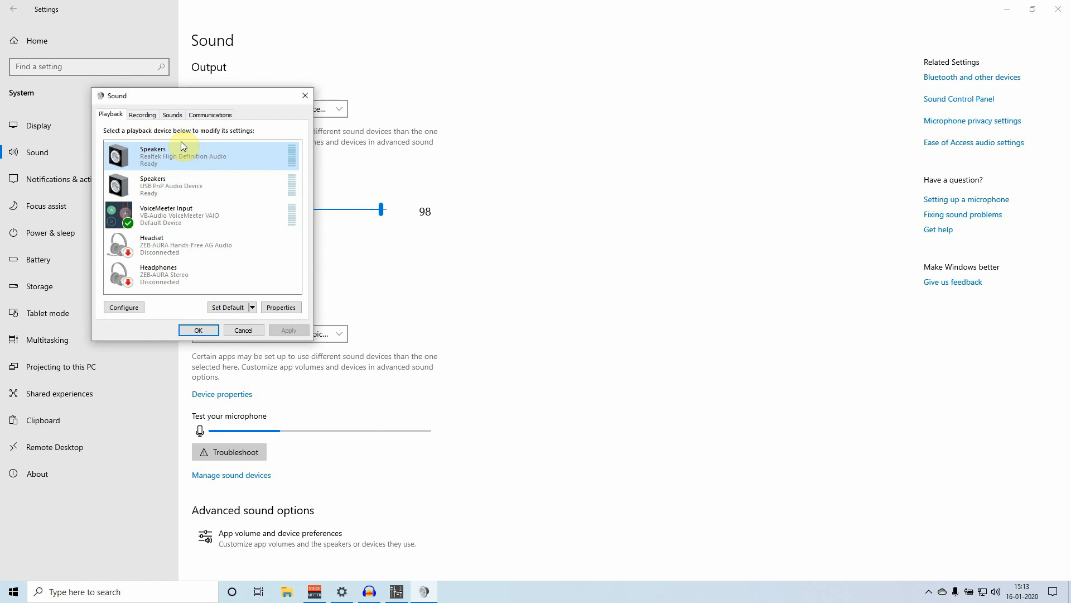
{"action": "left_click", "coordinate": [140, 115]}
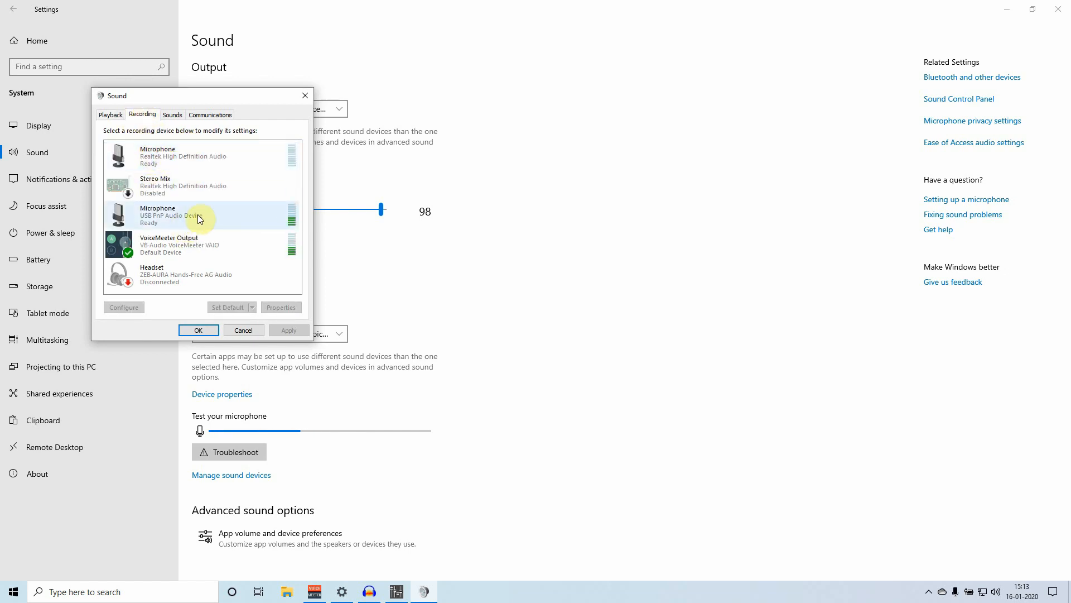
{"action": "left_click", "coordinate": [180, 223]}
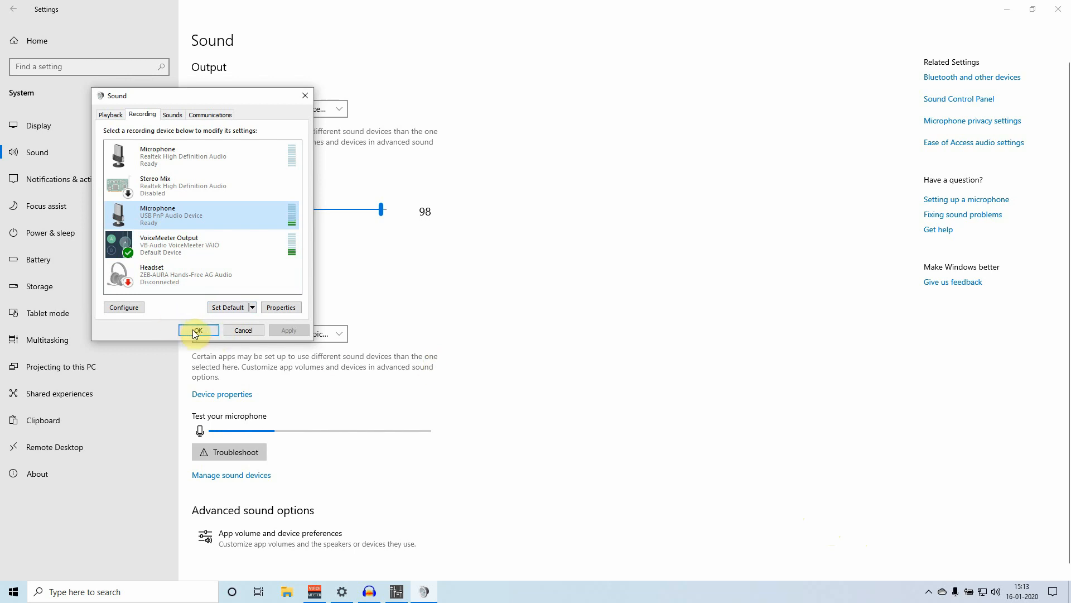
{"action": "left_click", "coordinate": [250, 332]}
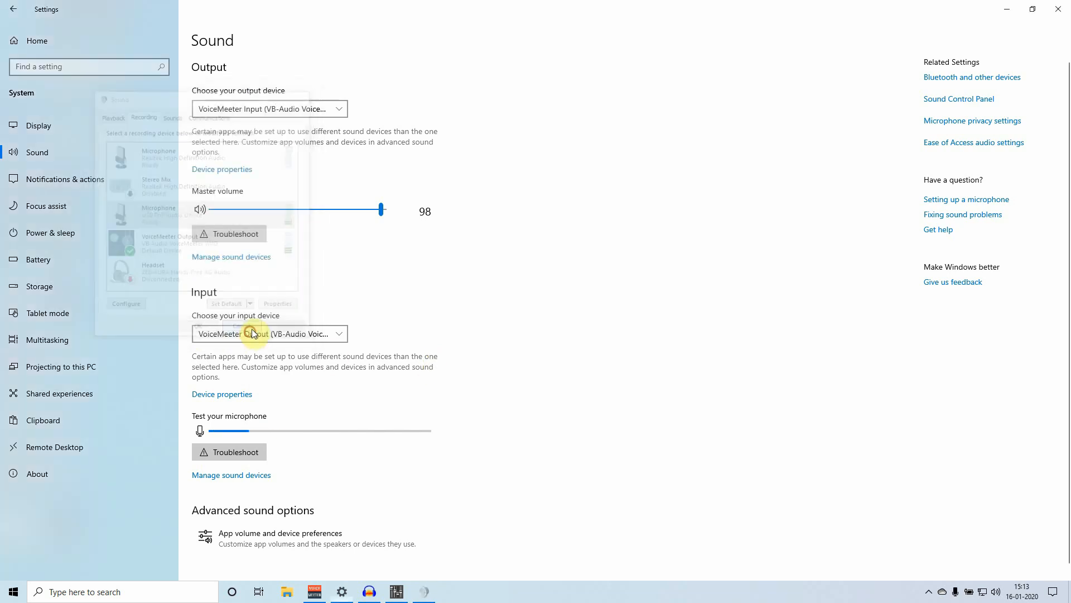
{"action": "left_click", "coordinate": [1058, 9]}
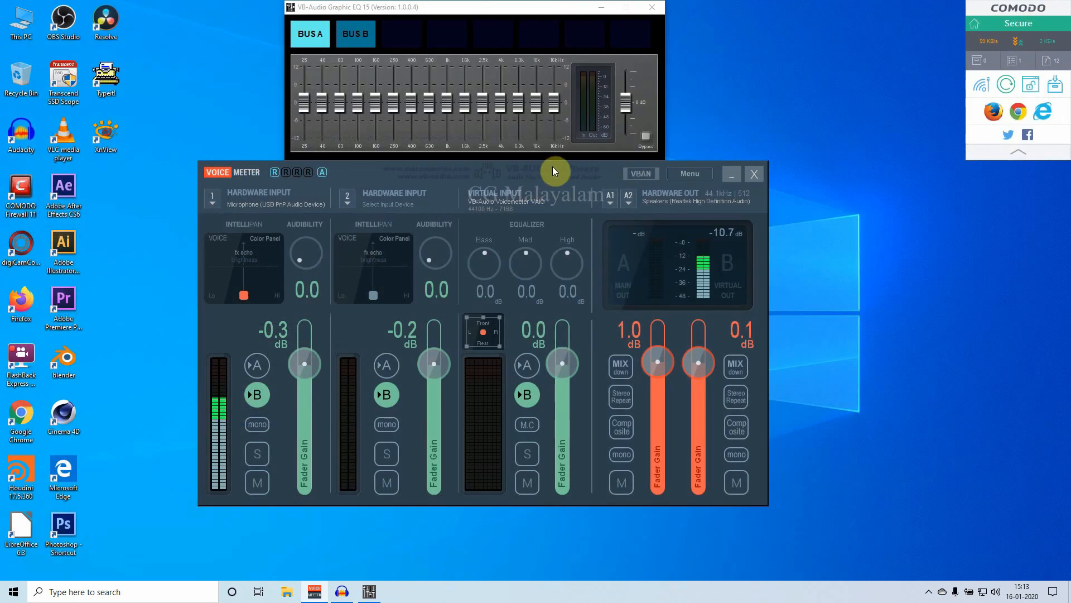